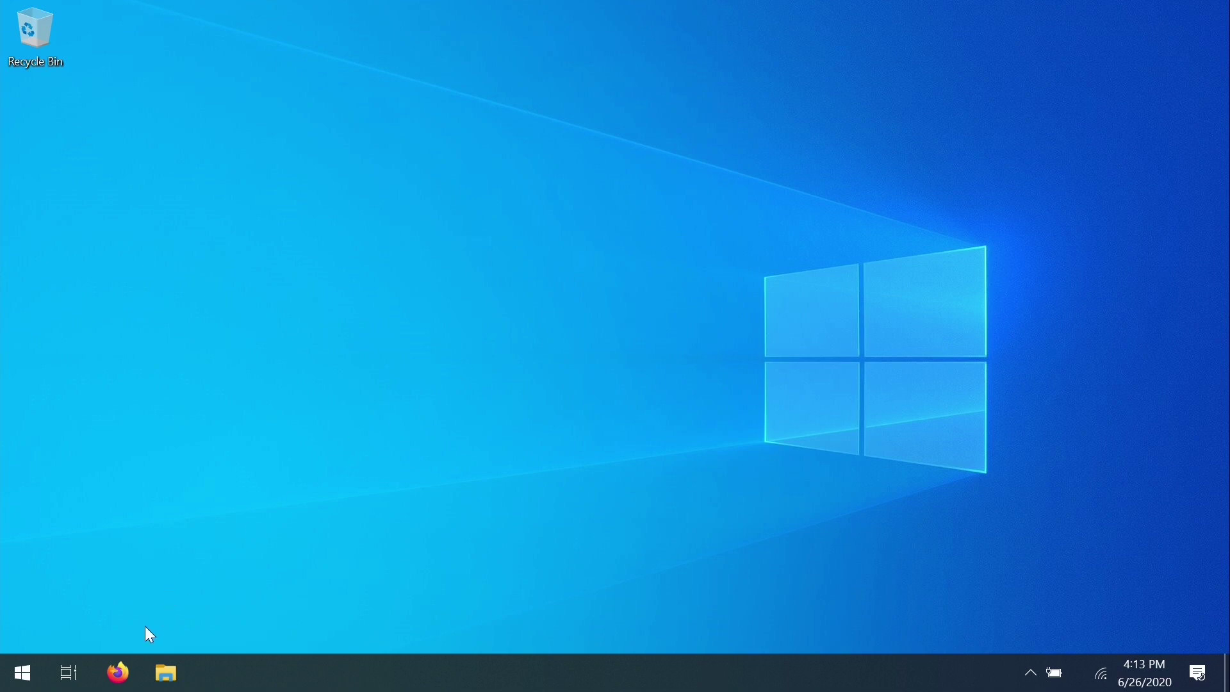
# Step: Load the etcher.io website in Firefox and scroll to the download section
pyautogui.click(119, 672)
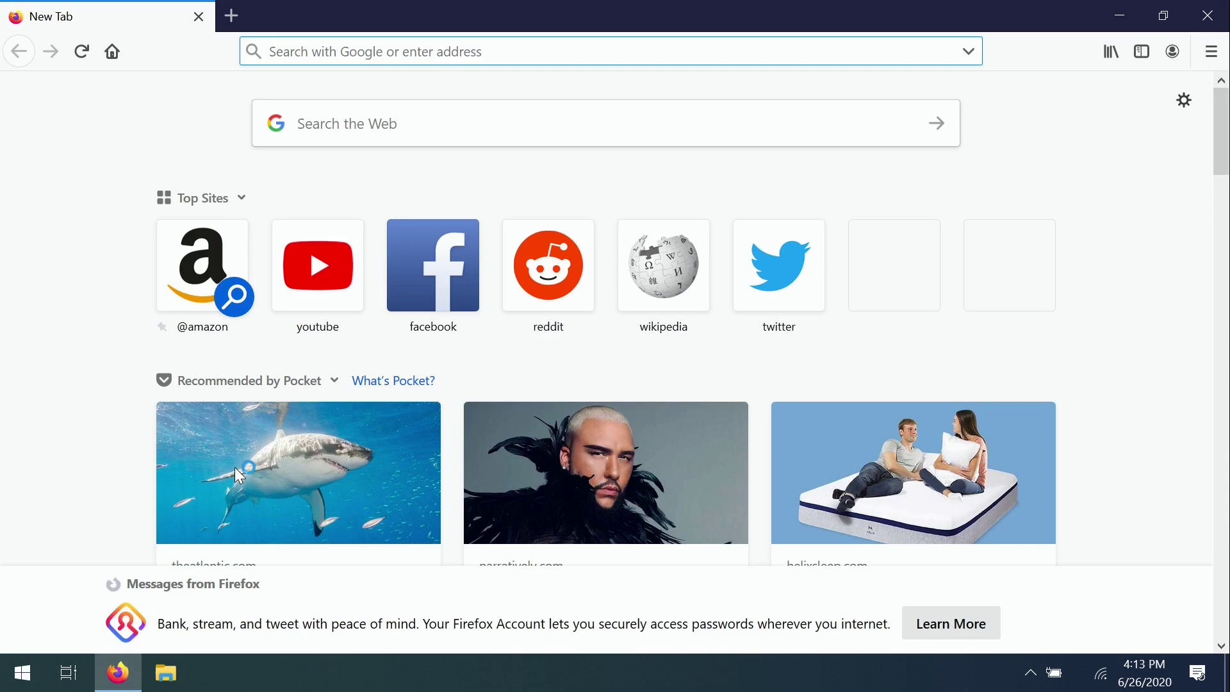
pyautogui.write('etcher.io')
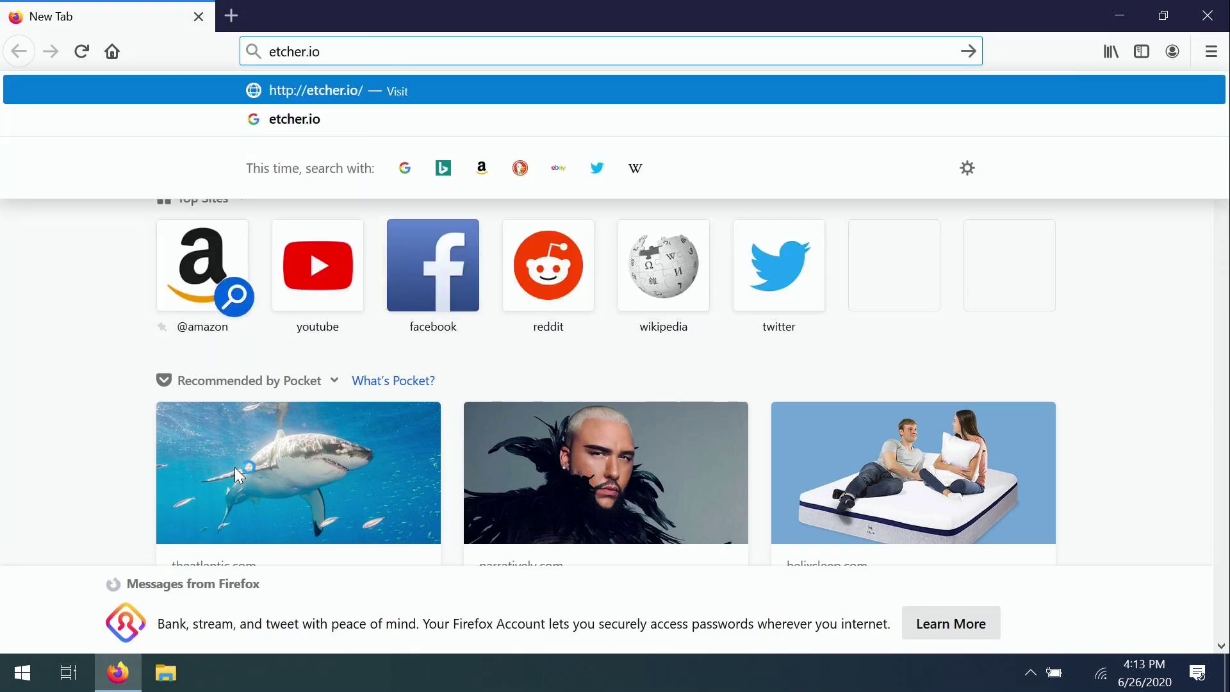
pyautogui.press('Return')
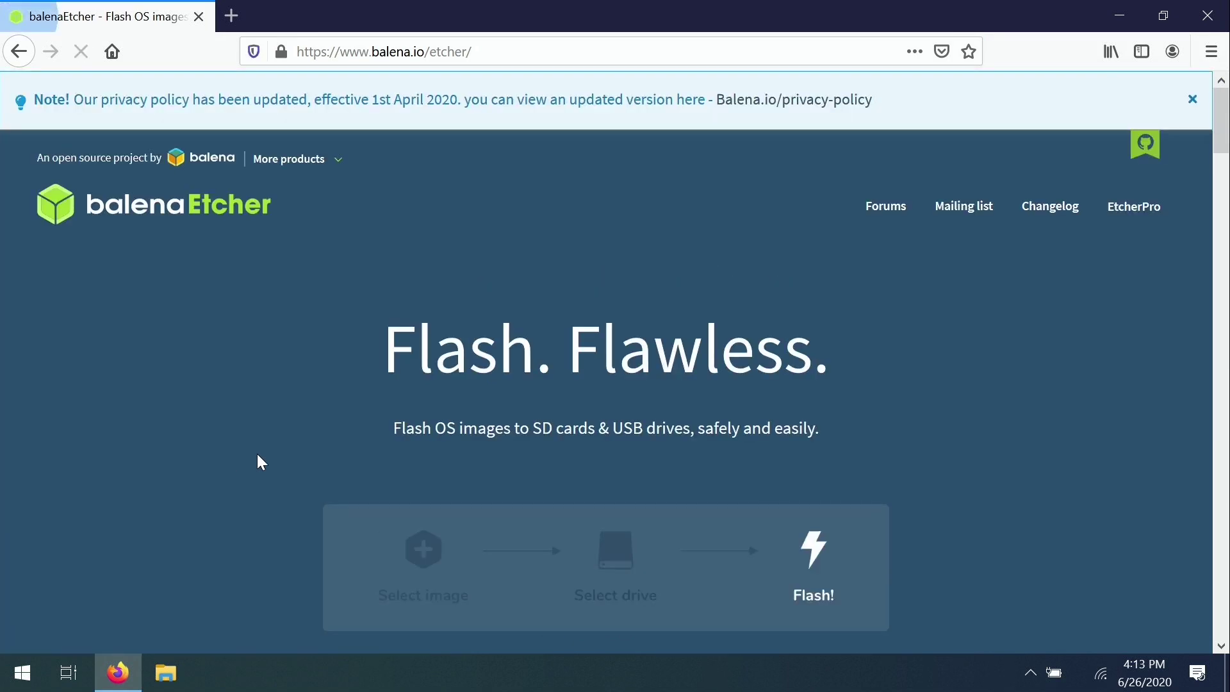
pyautogui.scroll(-5, 1047, 304)
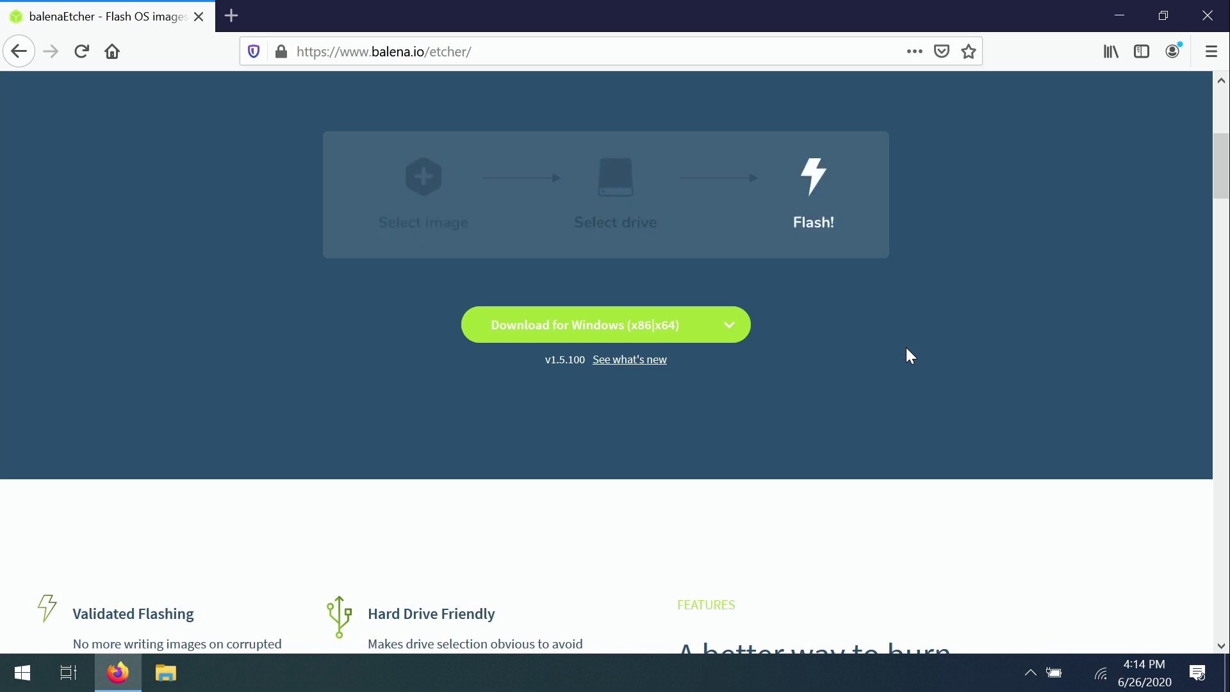
# Step: Save the balenaEtcher 1.5.100 Windows installer, then minimize Firefox to show the desktop
pyautogui.click(661, 330)
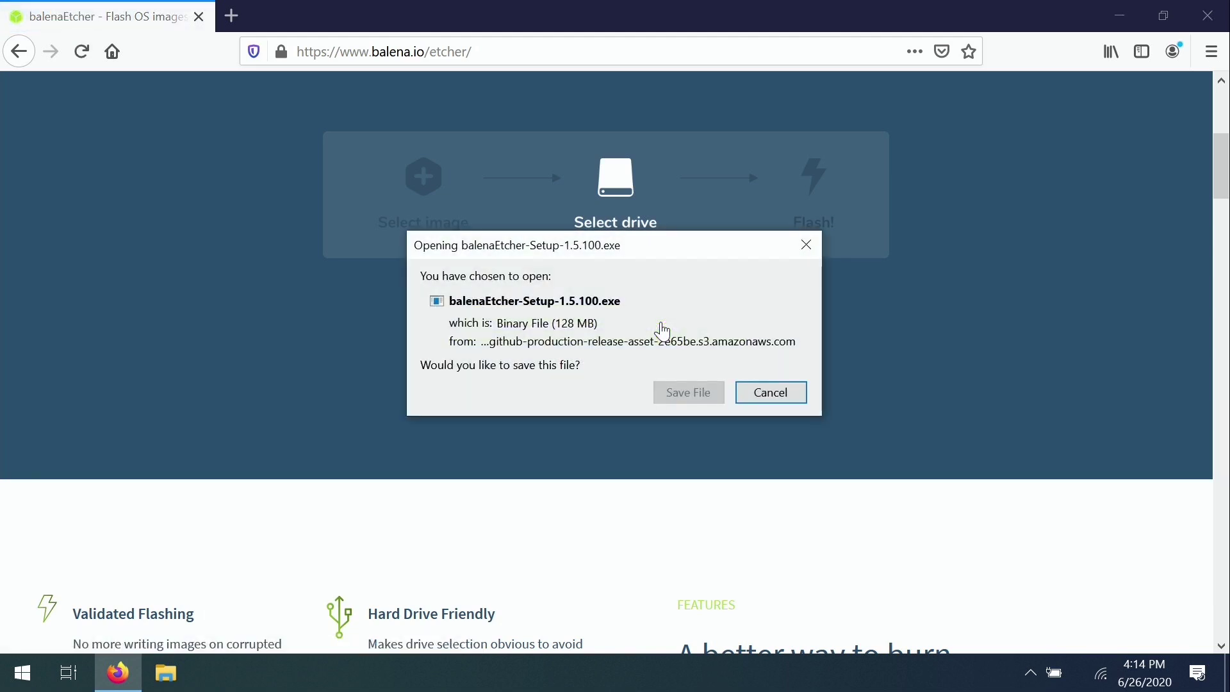
pyautogui.click(668, 394)
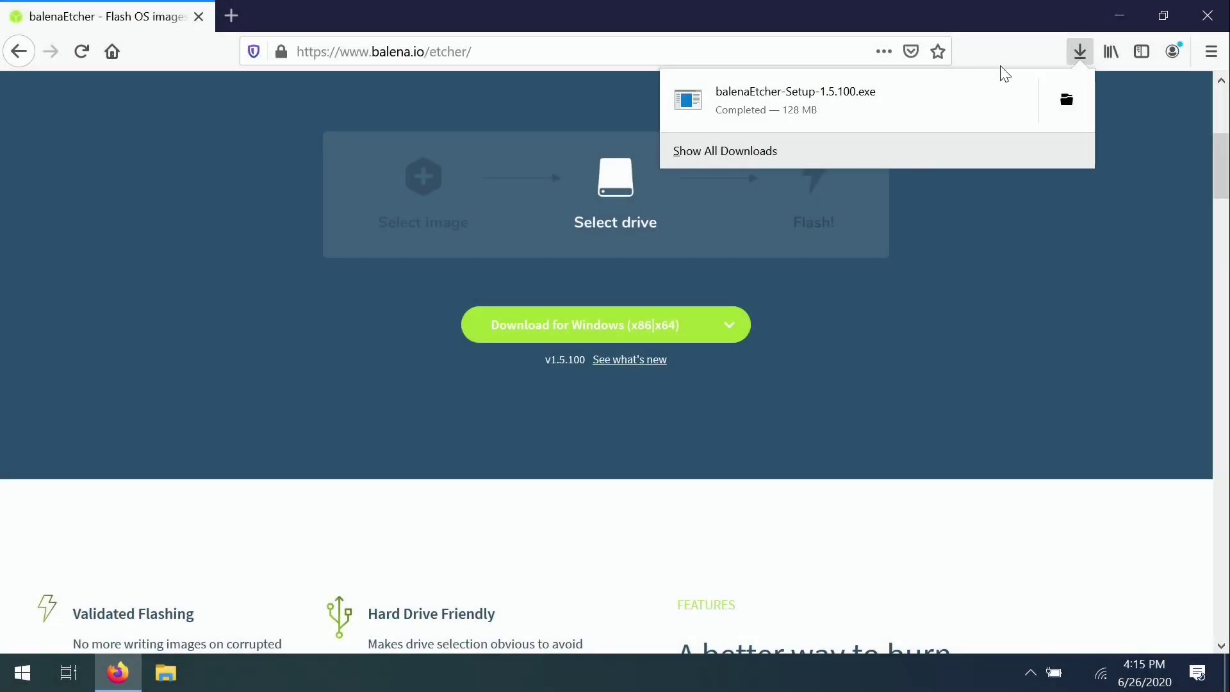
pyautogui.click(1080, 51)
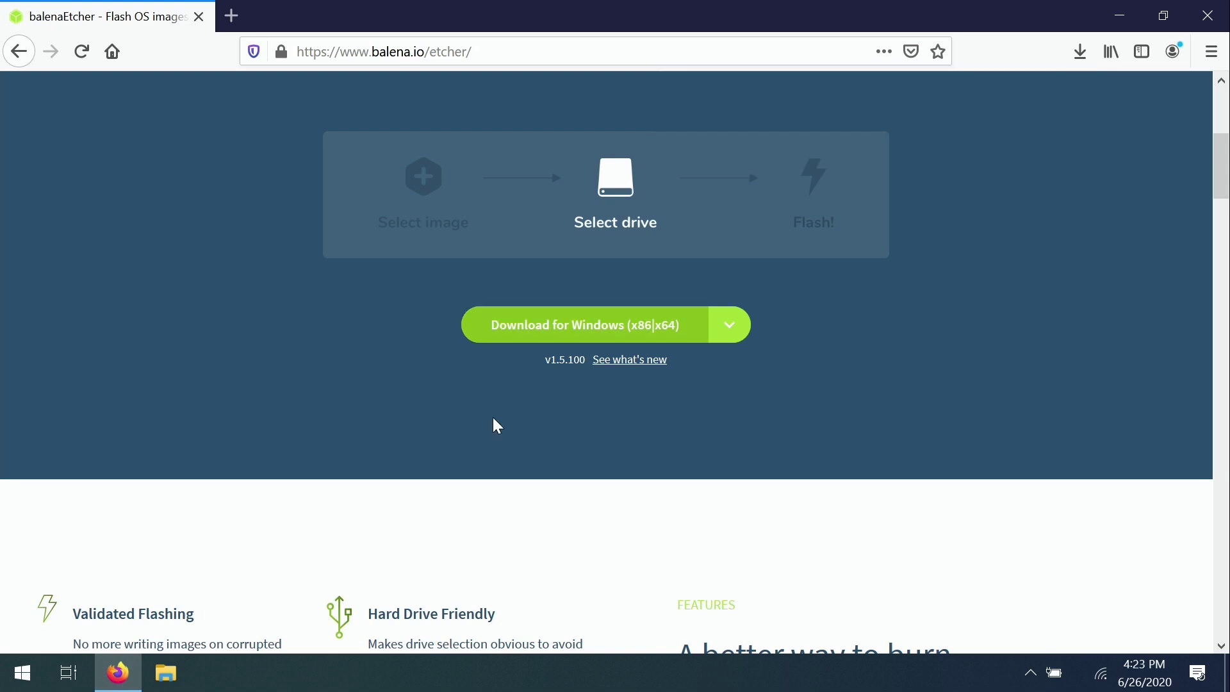
pyautogui.click(1114, 18)
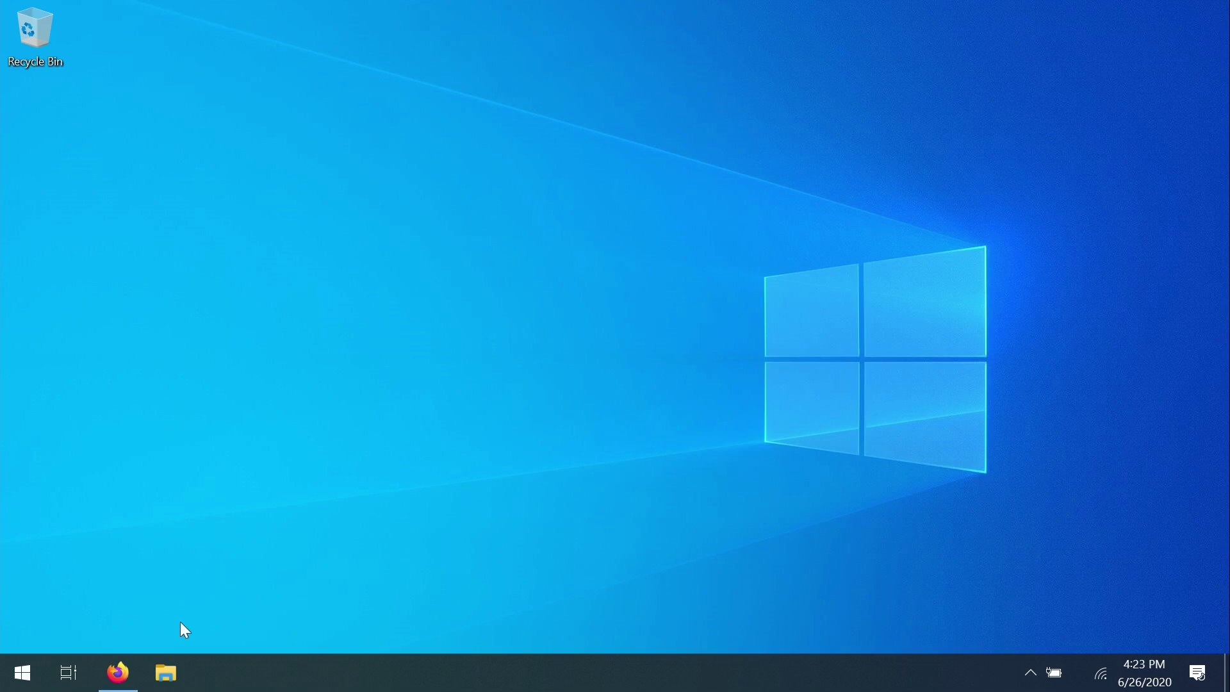
# Step: Run balenaEtcher-Setup-1.5.100 from the Downloads folder and accept the licence to install Etcher
pyautogui.click(166, 673)
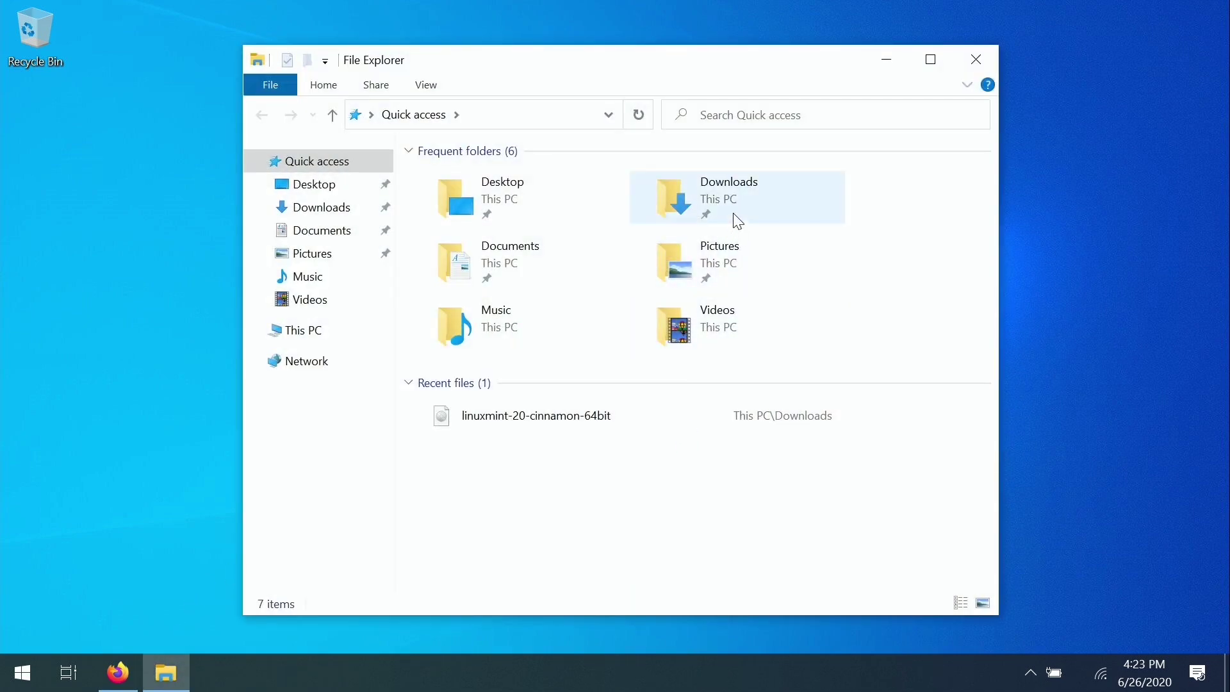
pyautogui.doubleClick(737, 221)
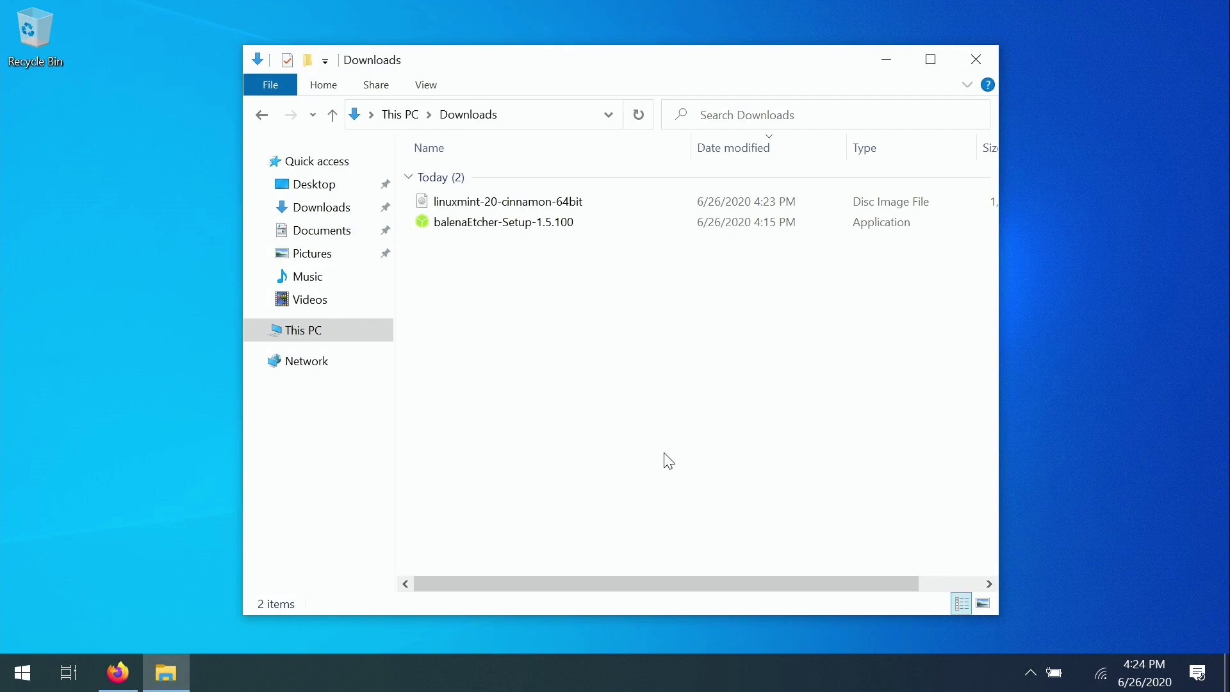
pyautogui.click(507, 202)
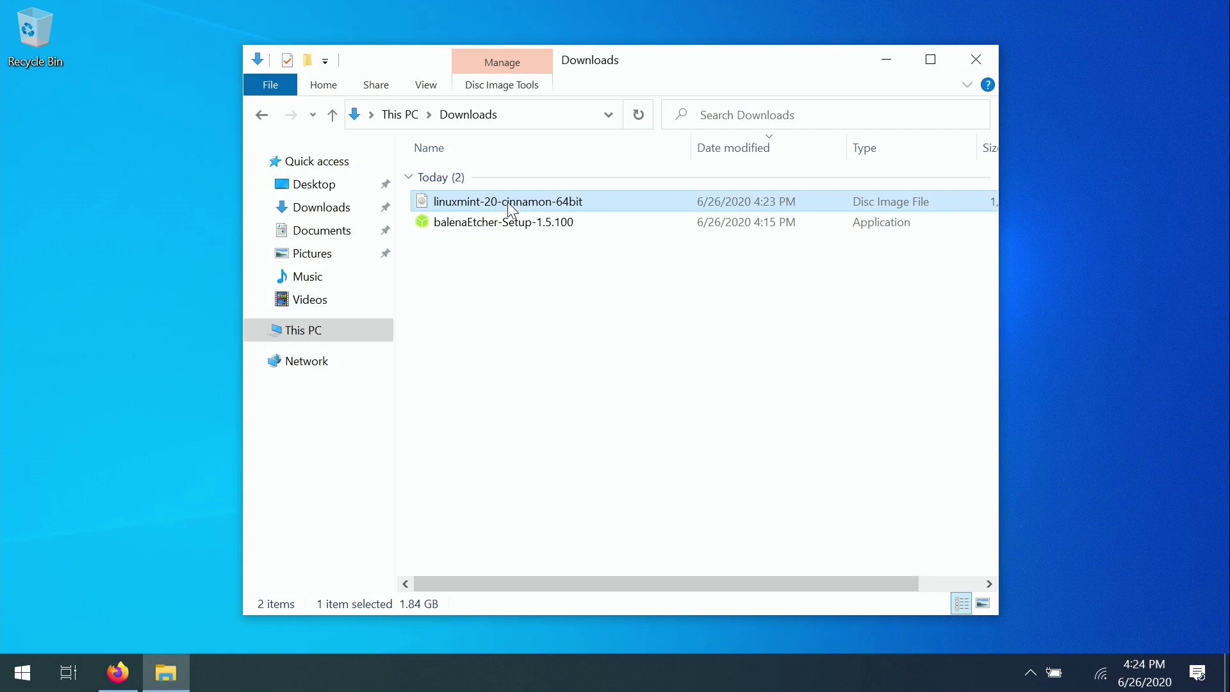
pyautogui.click(501, 228)
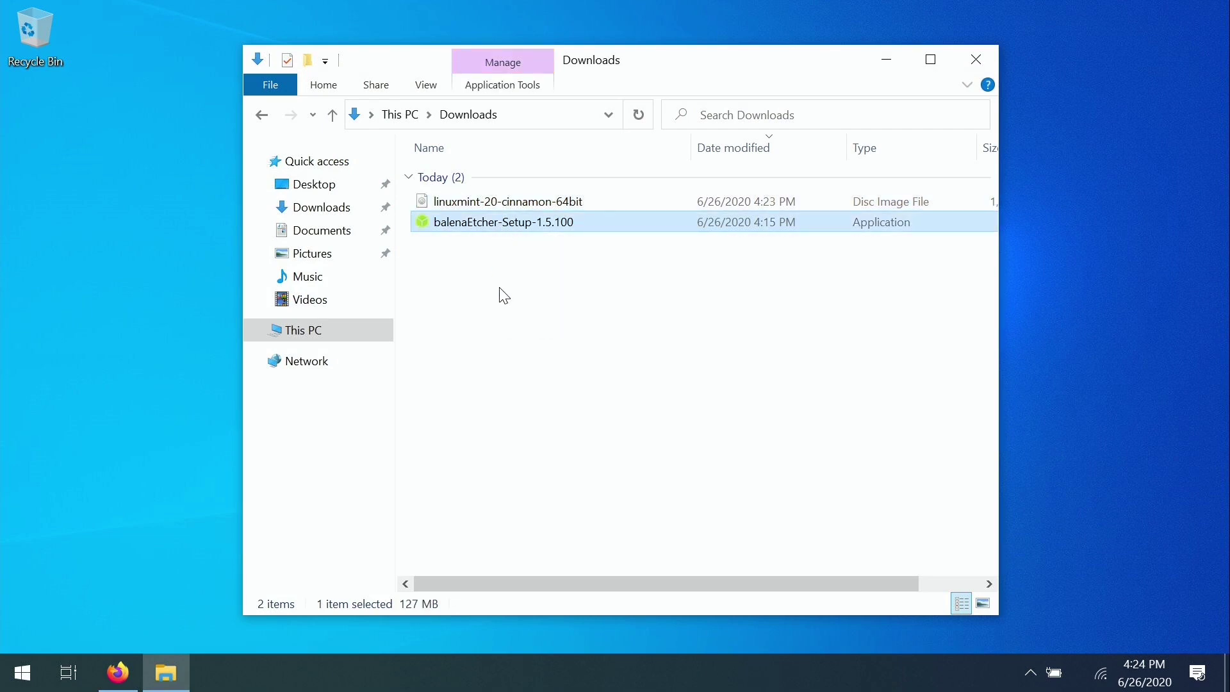
pyautogui.doubleClick(503, 228)
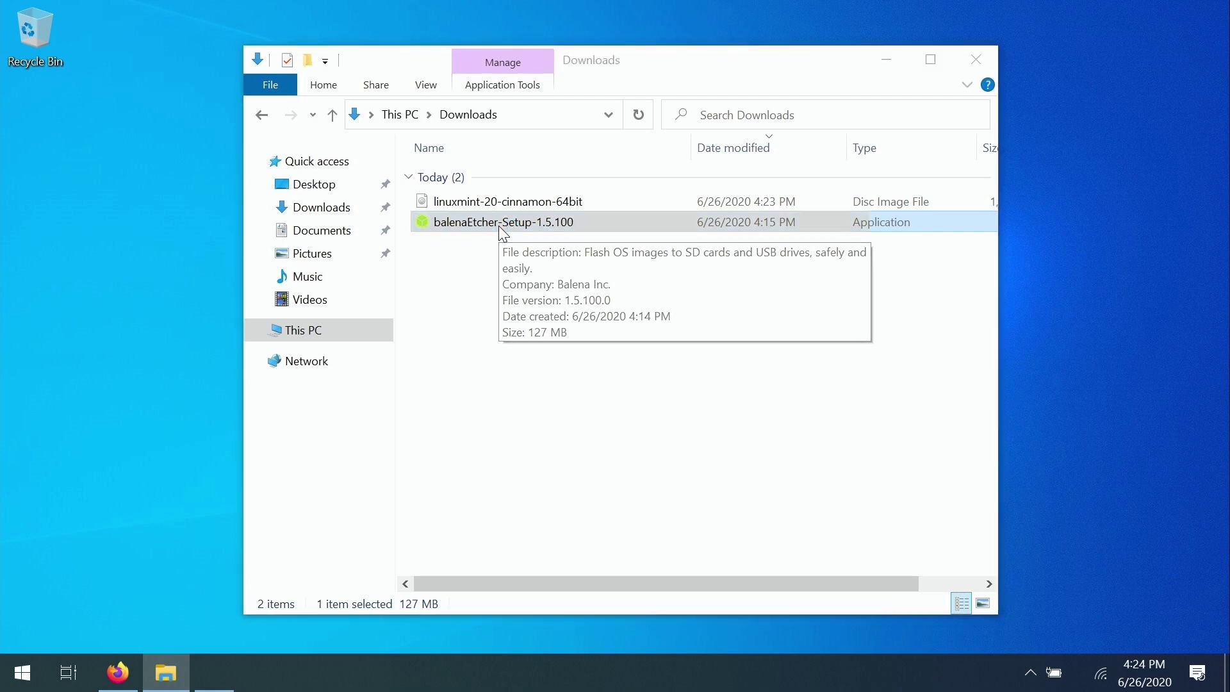
pyautogui.click(697, 487)
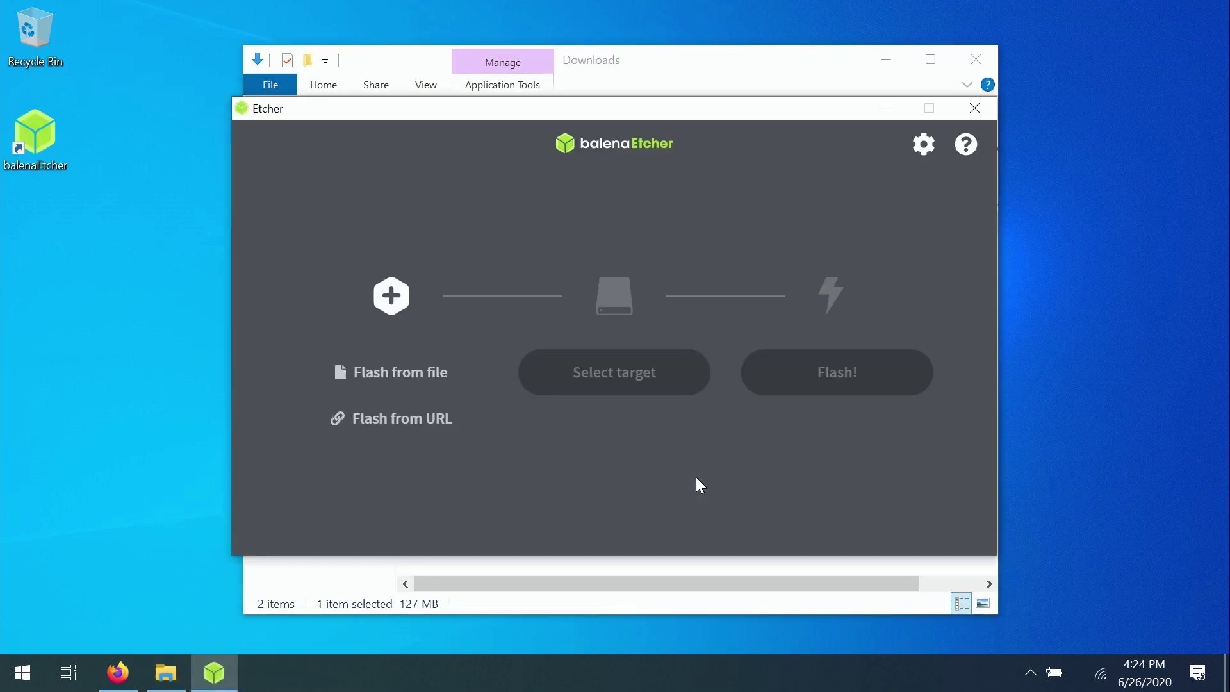
# Step: Close Explorer and load the linuxmint-20-cinnamon-64bit image into balenaEtcher via Flash from file
pyautogui.click(974, 57)
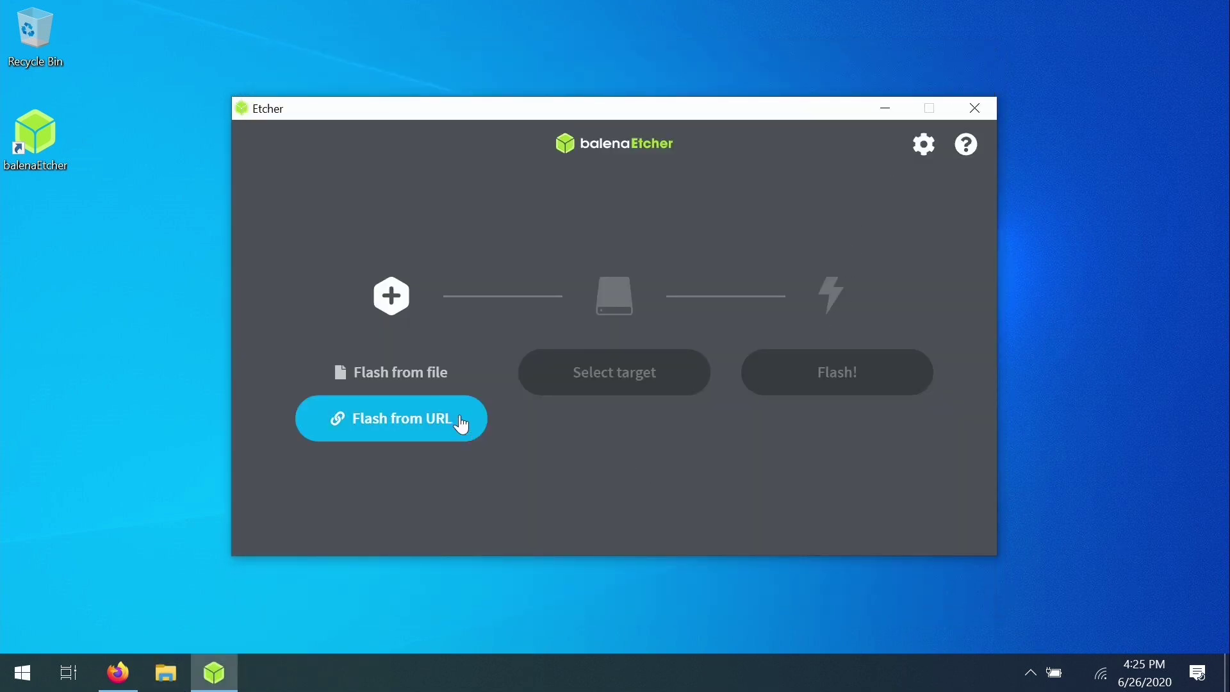
pyautogui.click(453, 379)
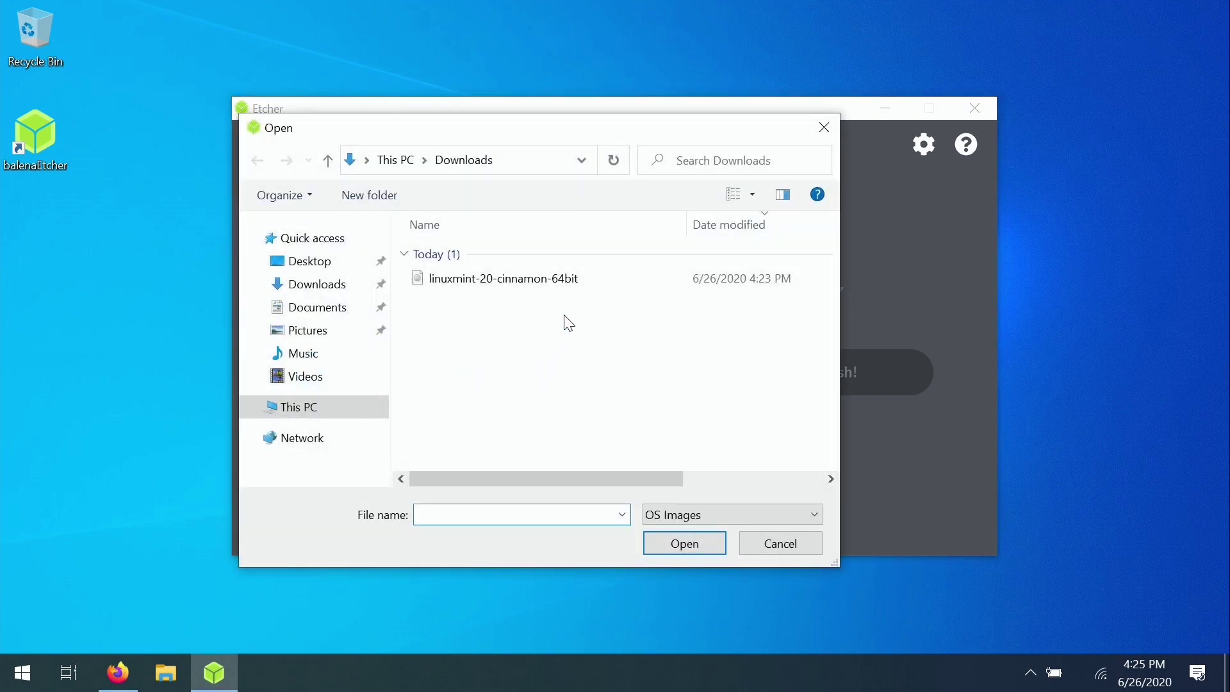
pyautogui.click(592, 285)
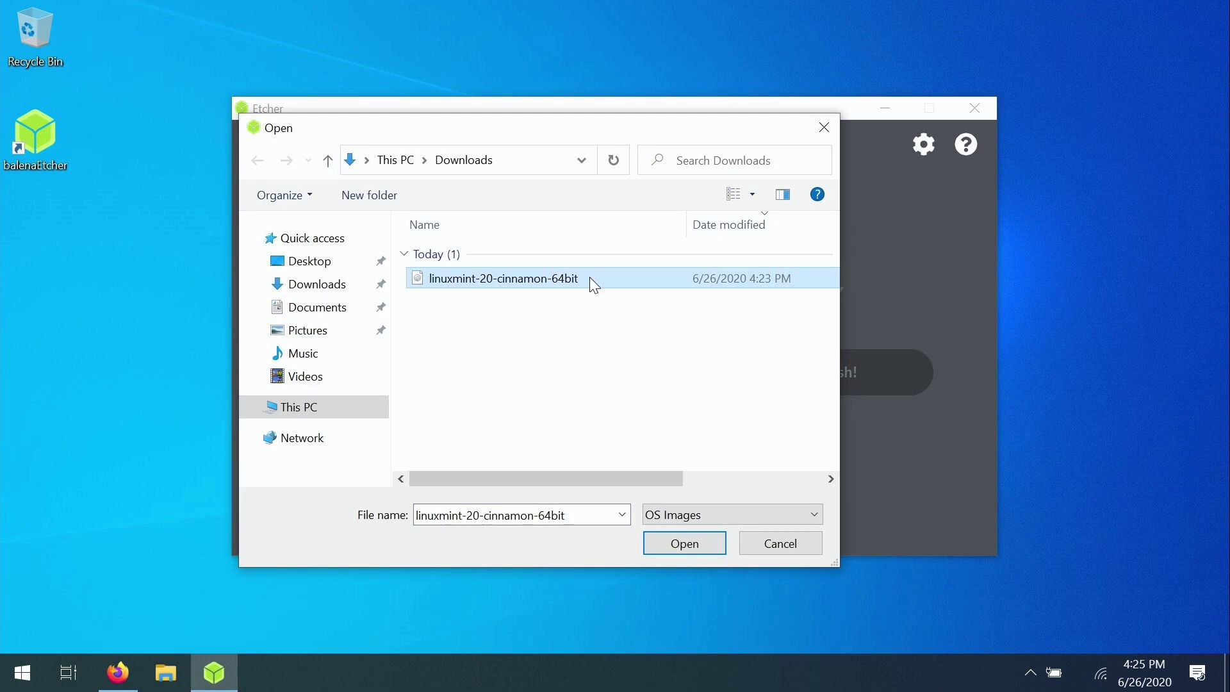
pyautogui.click(711, 550)
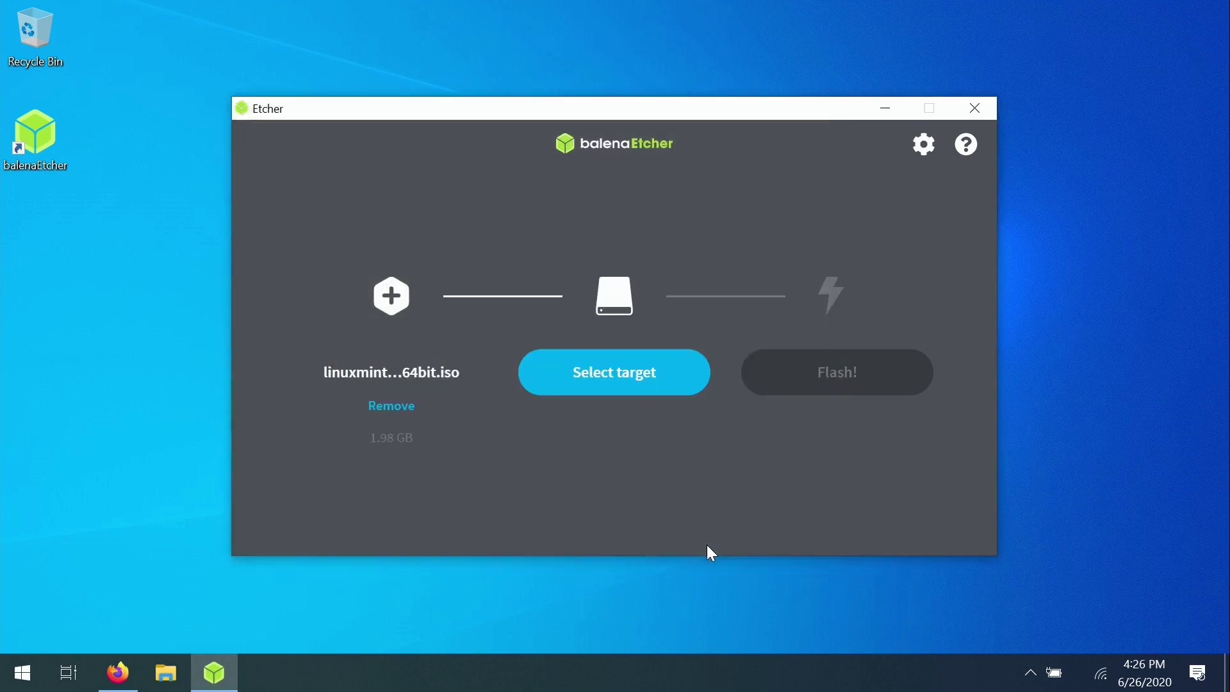
# Step: Choose the 15.5 GB USB Device as the write target
pyautogui.click(607, 381)
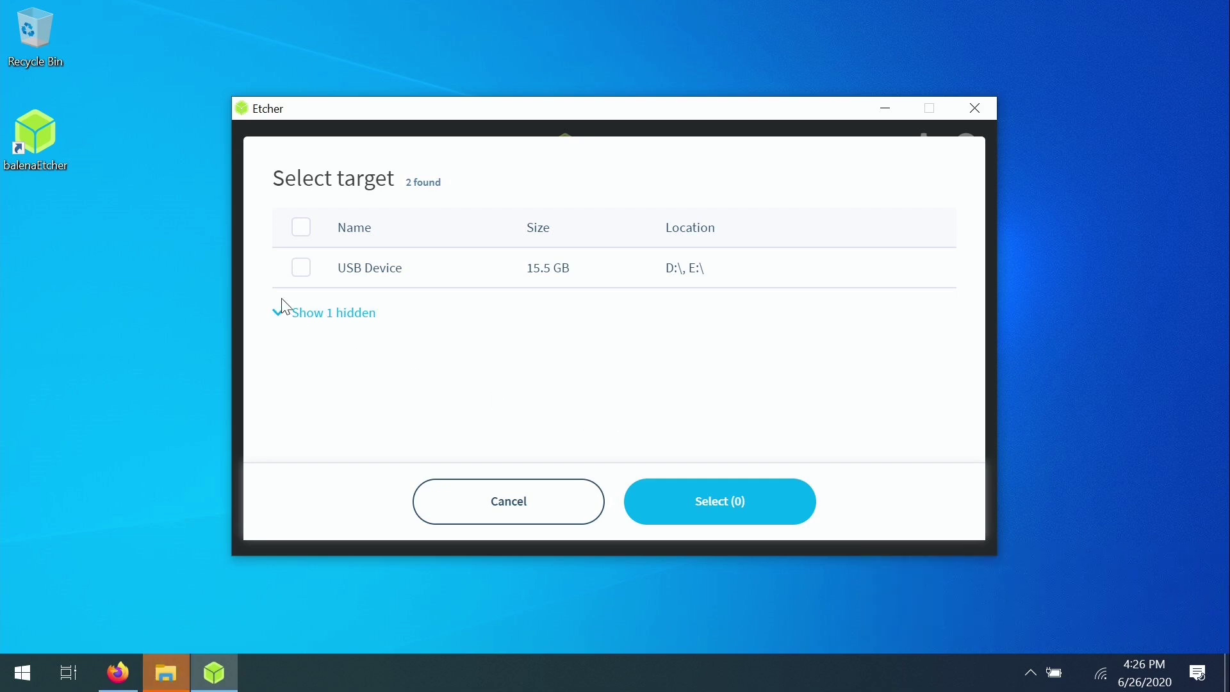
pyautogui.click(300, 278)
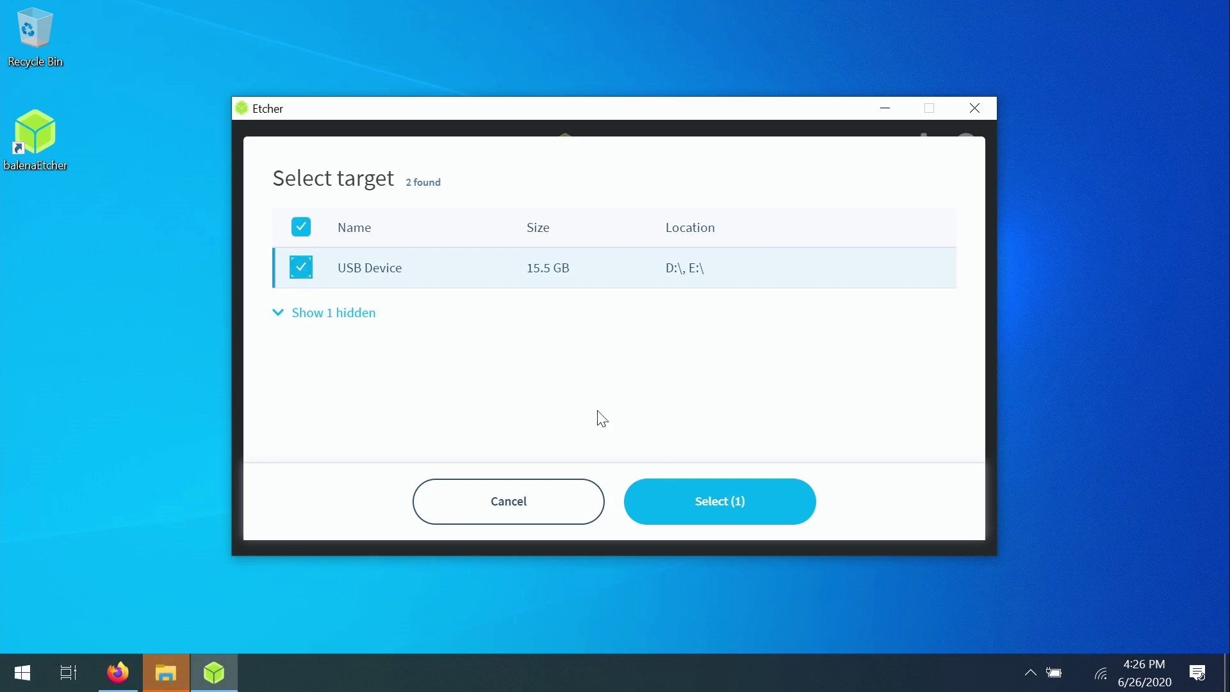
pyautogui.click(742, 508)
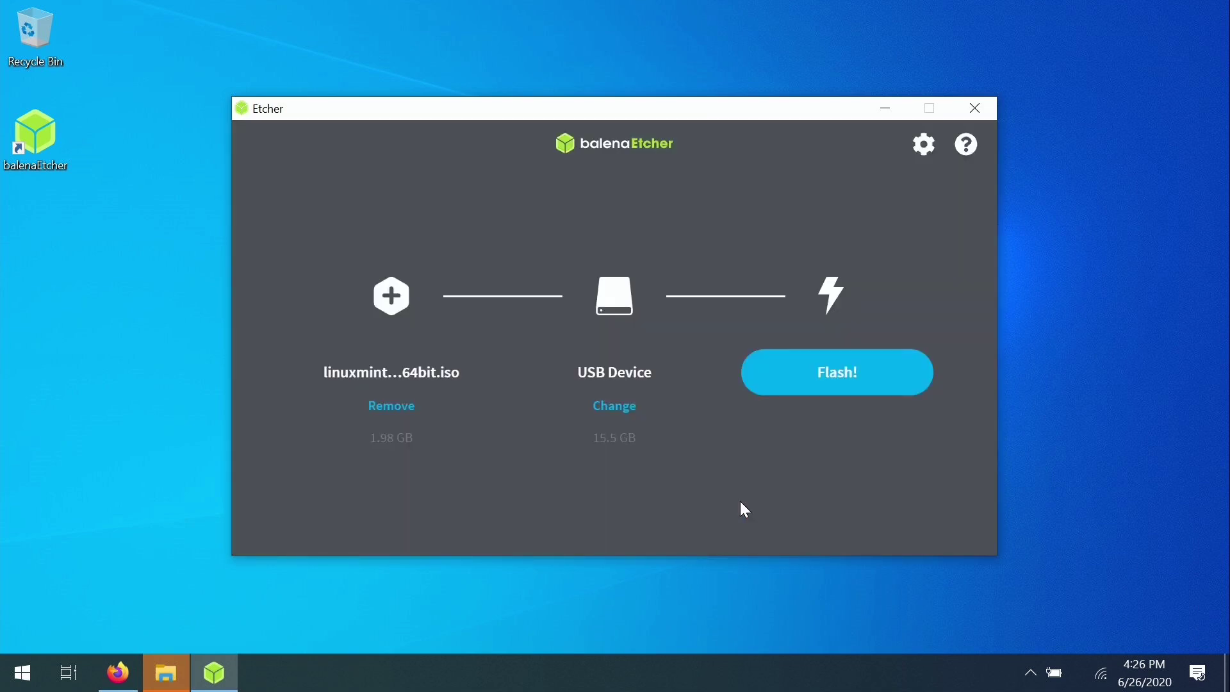
# Step: Start flashing the Linux Mint image to the USB drive, approving the User Account Control prompt
pyautogui.click(880, 379)
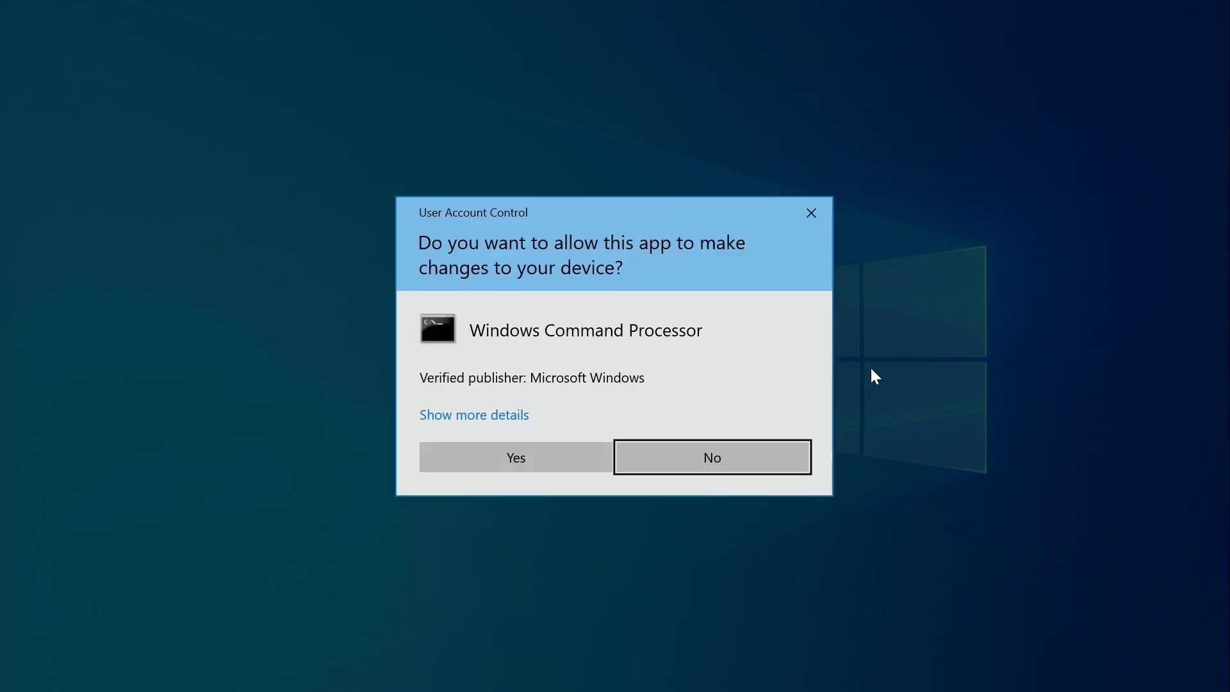
pyautogui.click(540, 461)
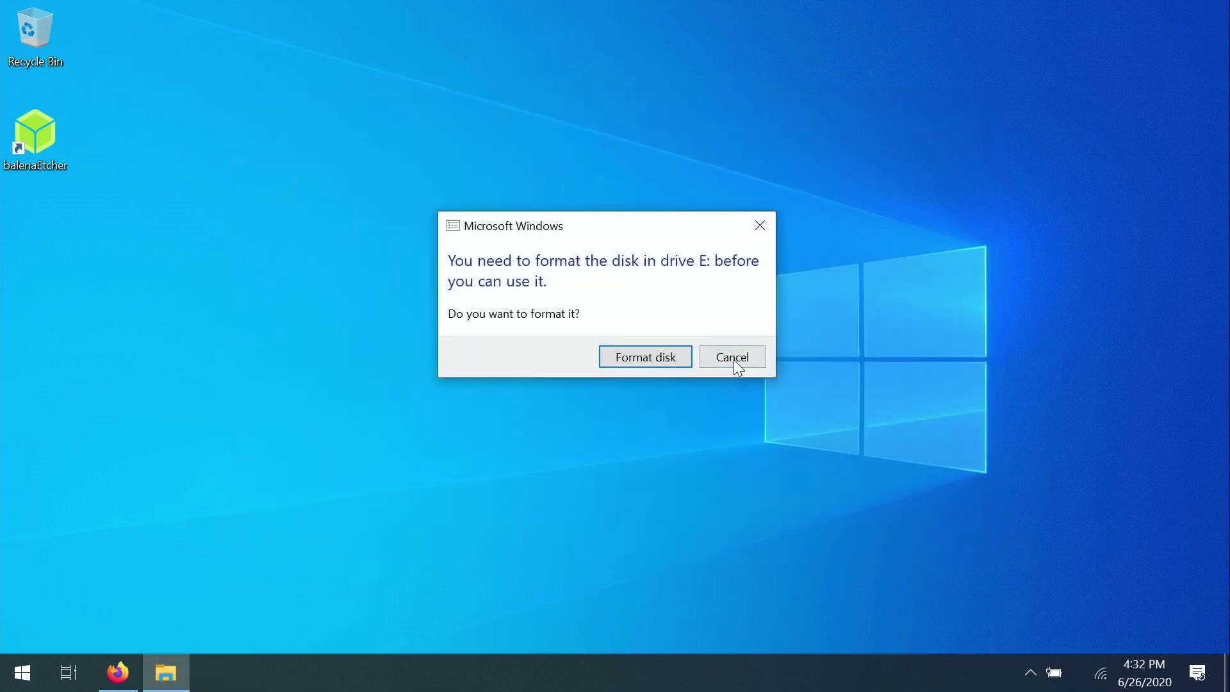
# Step: Cancel formatting drive E:, restart Windows, and highlight the USB drive's UEFI boot entry
pyautogui.click(734, 359)
pyautogui.click(21, 672)
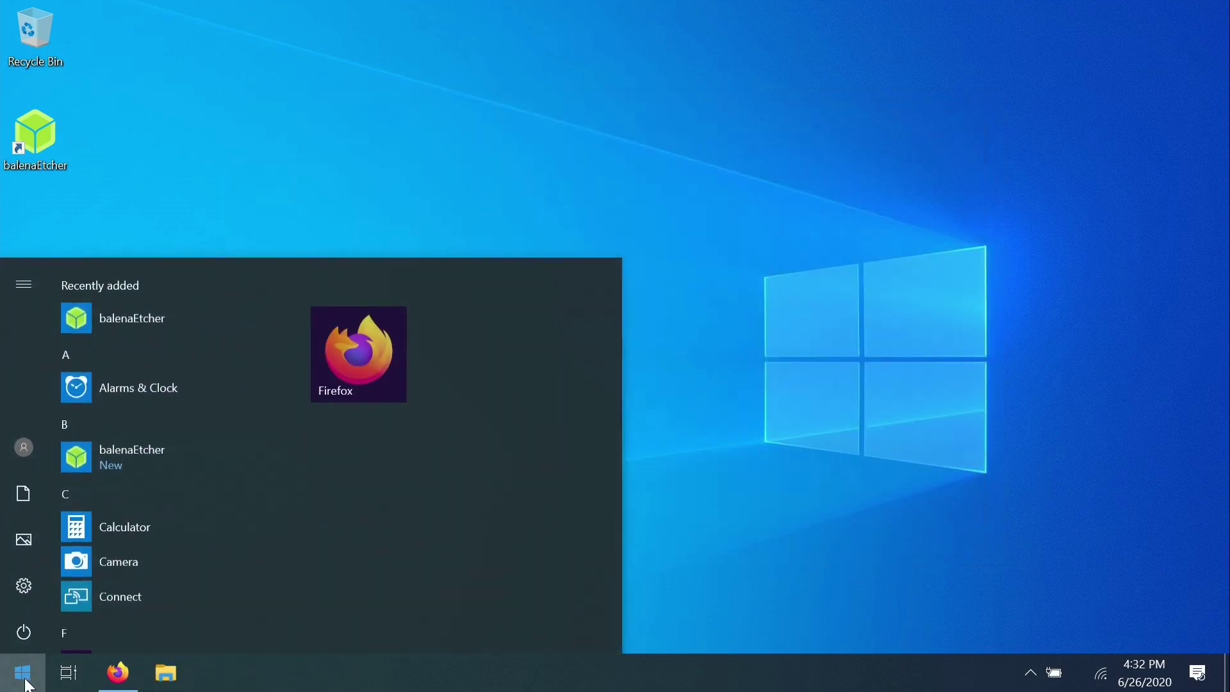
pyautogui.click(24, 631)
pyautogui.click(76, 582)
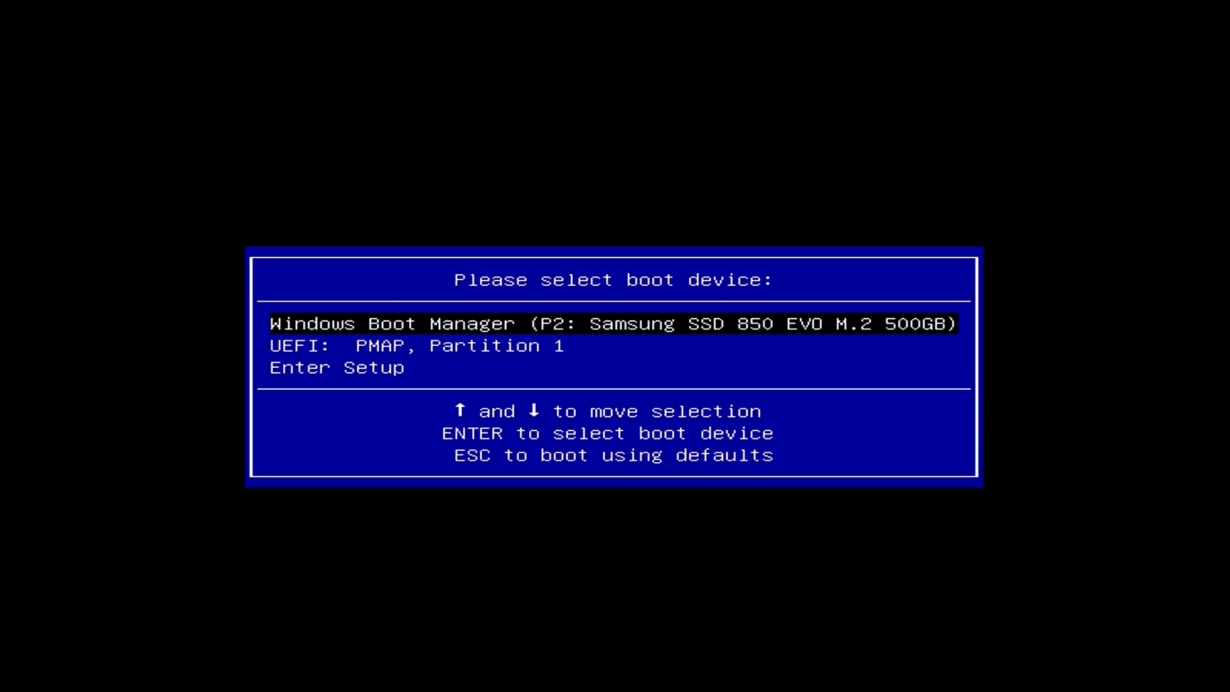
pyautogui.press('Down')
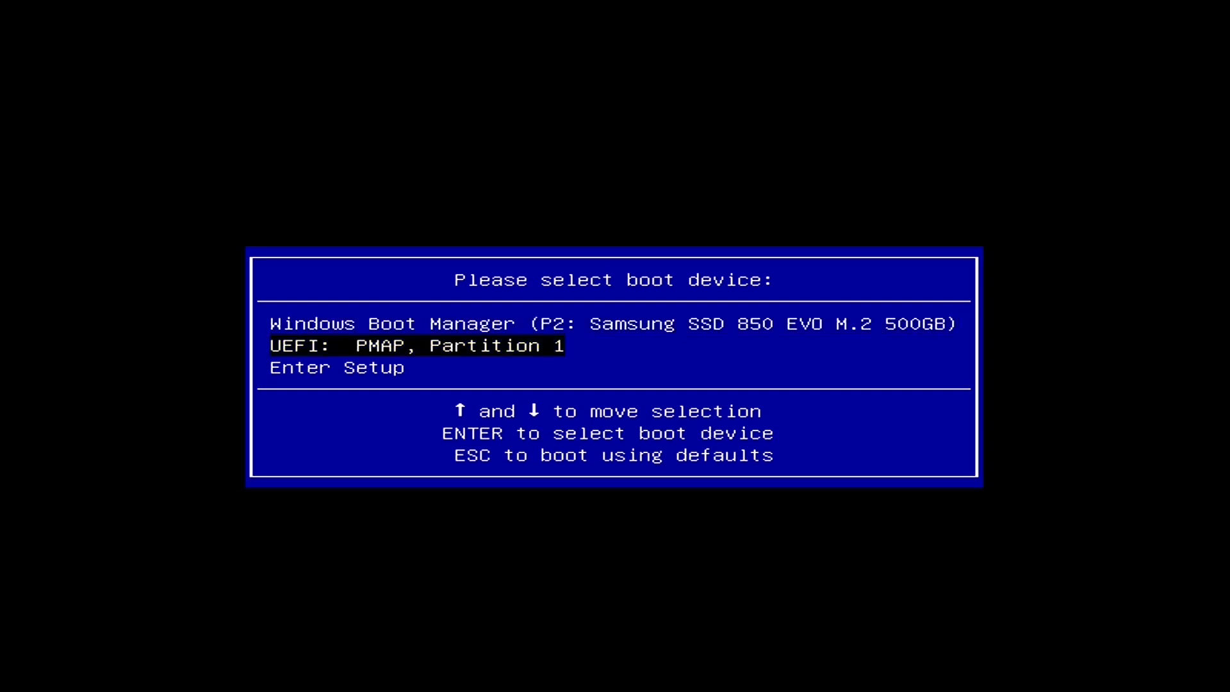
# Step: Boot from the USB drive and highlight 'Start Linux Mint 20 Cinnamon 64-bit' in GRUB
pyautogui.press('Return')
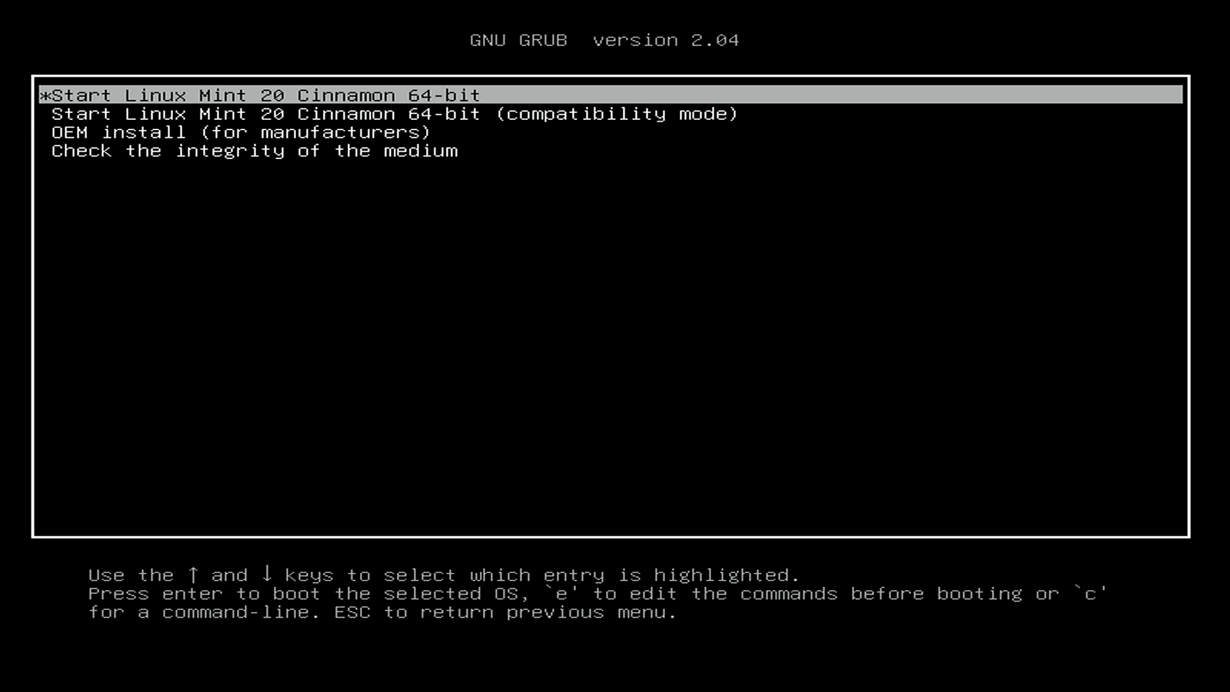
pyautogui.press('Down')
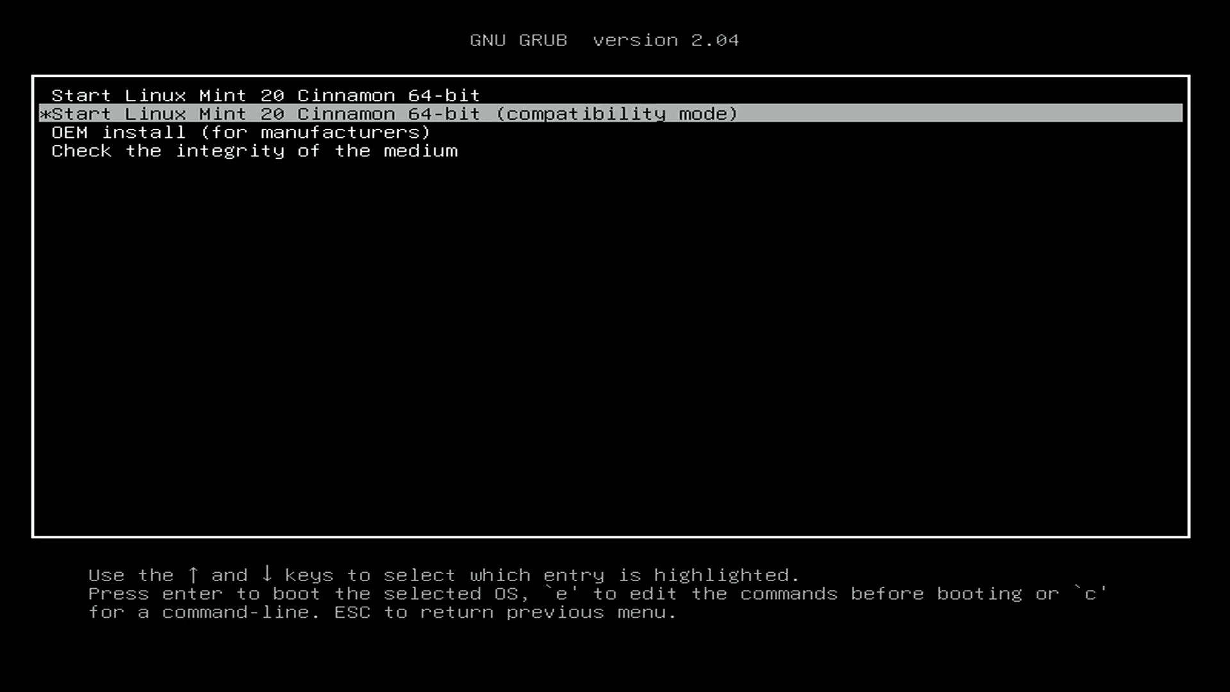
pyautogui.press('Down')
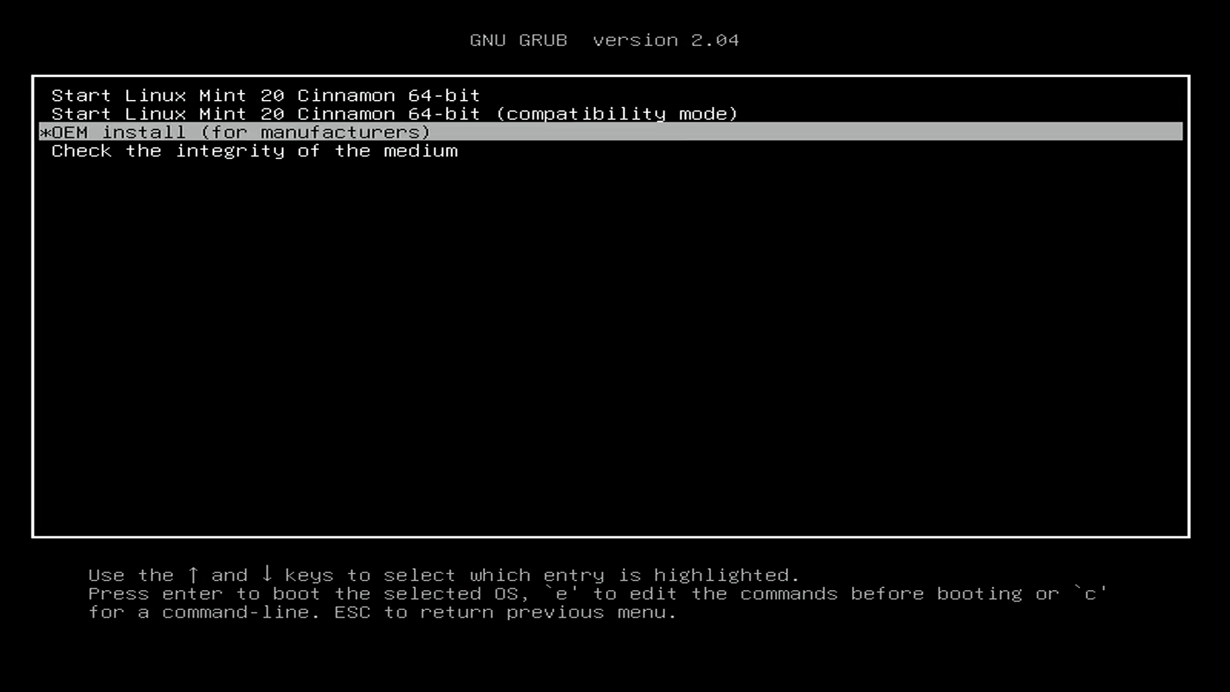
pyautogui.press('Down')
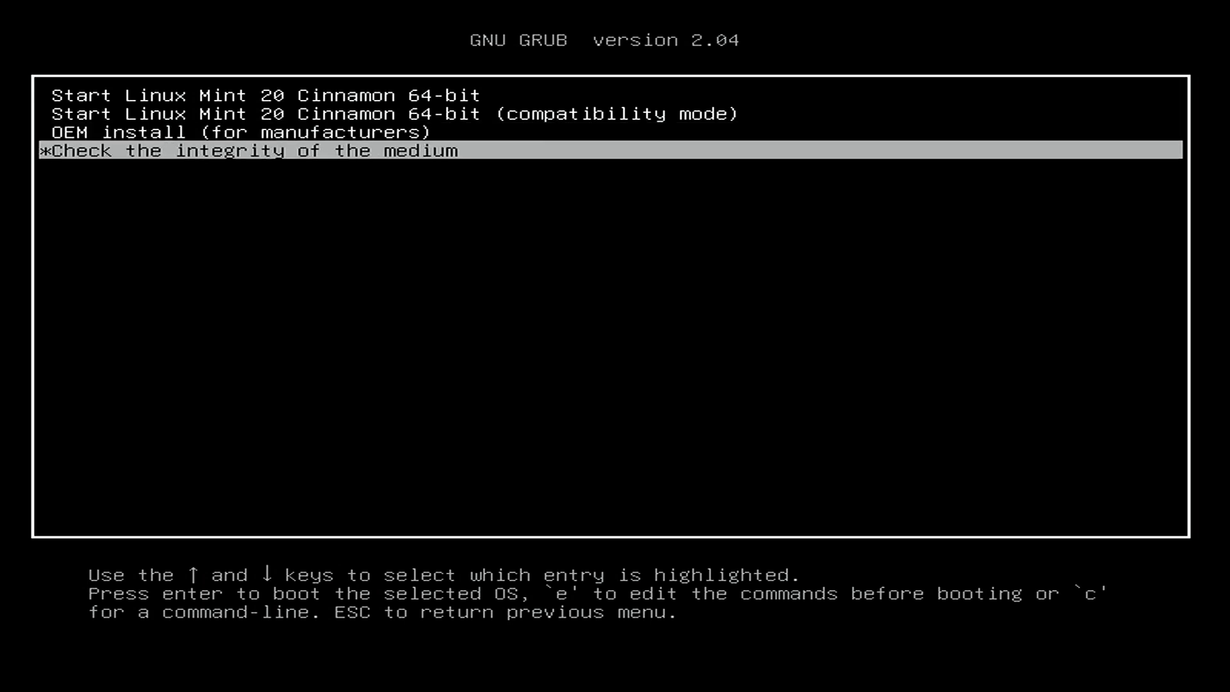
pyautogui.press('Up')
pyautogui.press('Up')
pyautogui.press('Up')
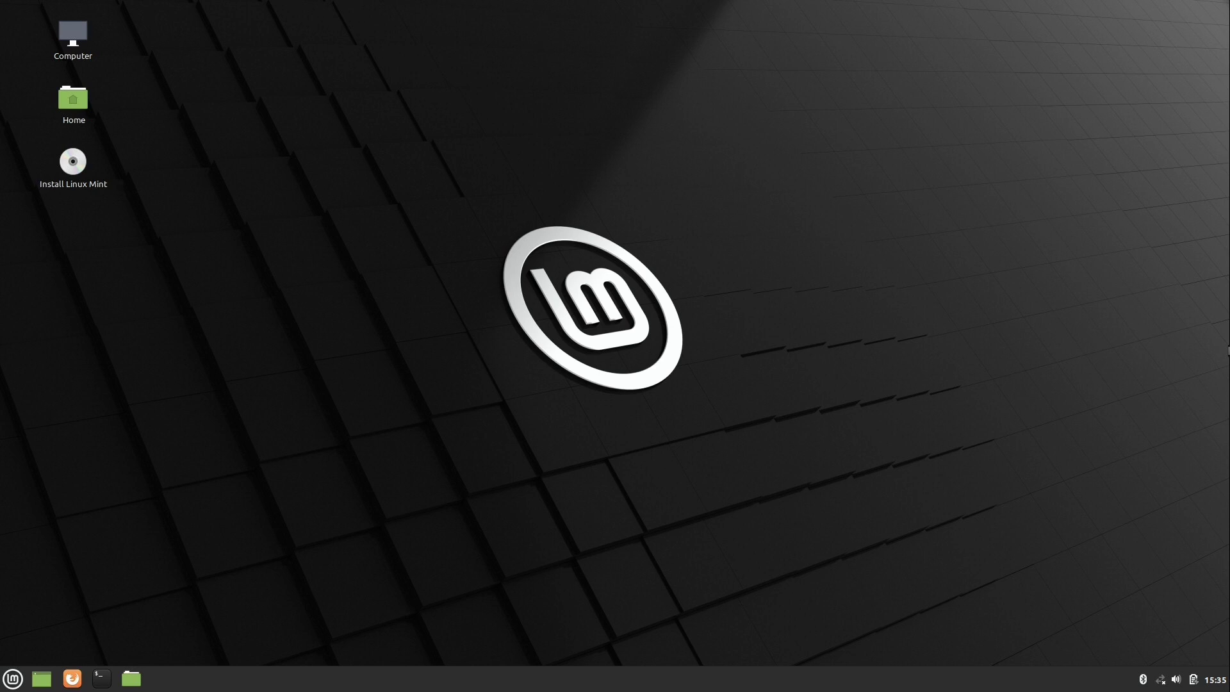
# Step: Connect to the Atlantis Wi-Fi network by entering its password
pyautogui.click(1160, 679)
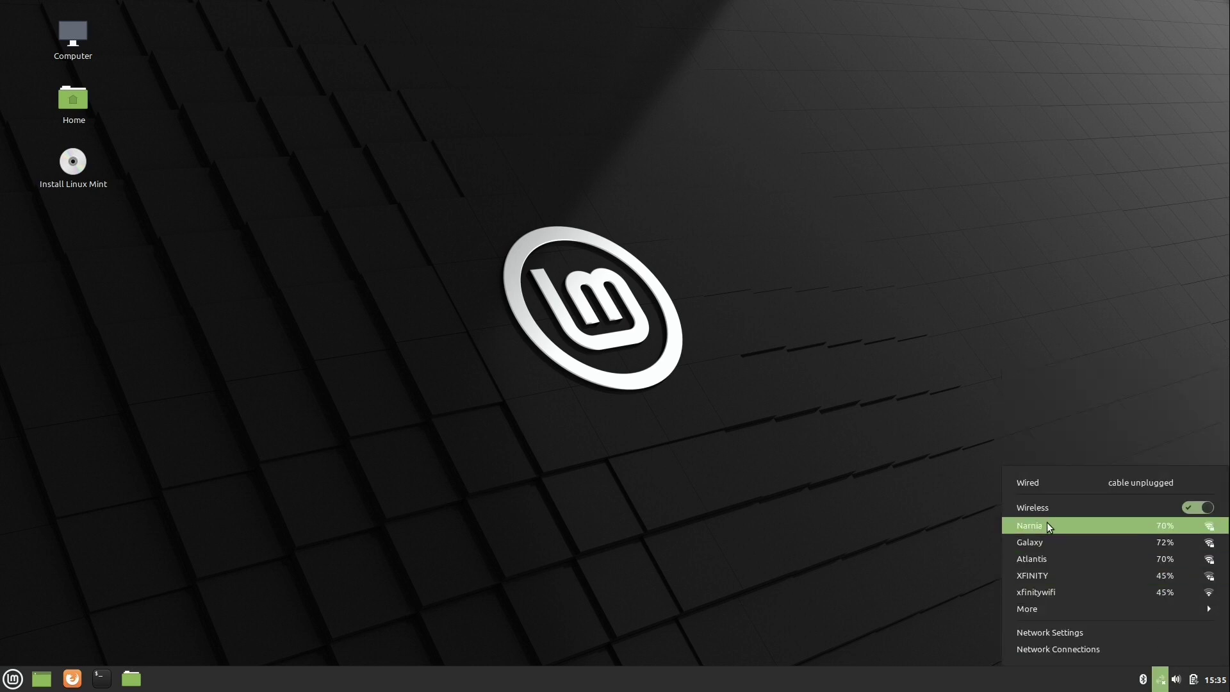
pyautogui.click(1044, 559)
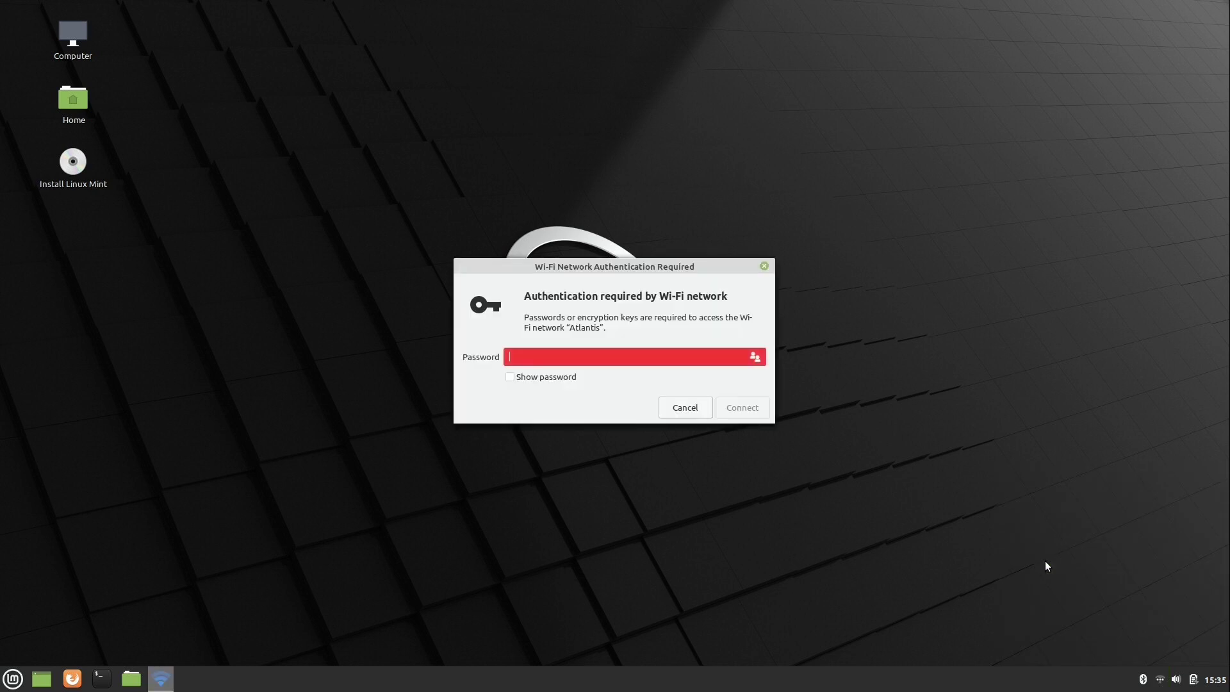
pyautogui.write('•••••••••••••••')
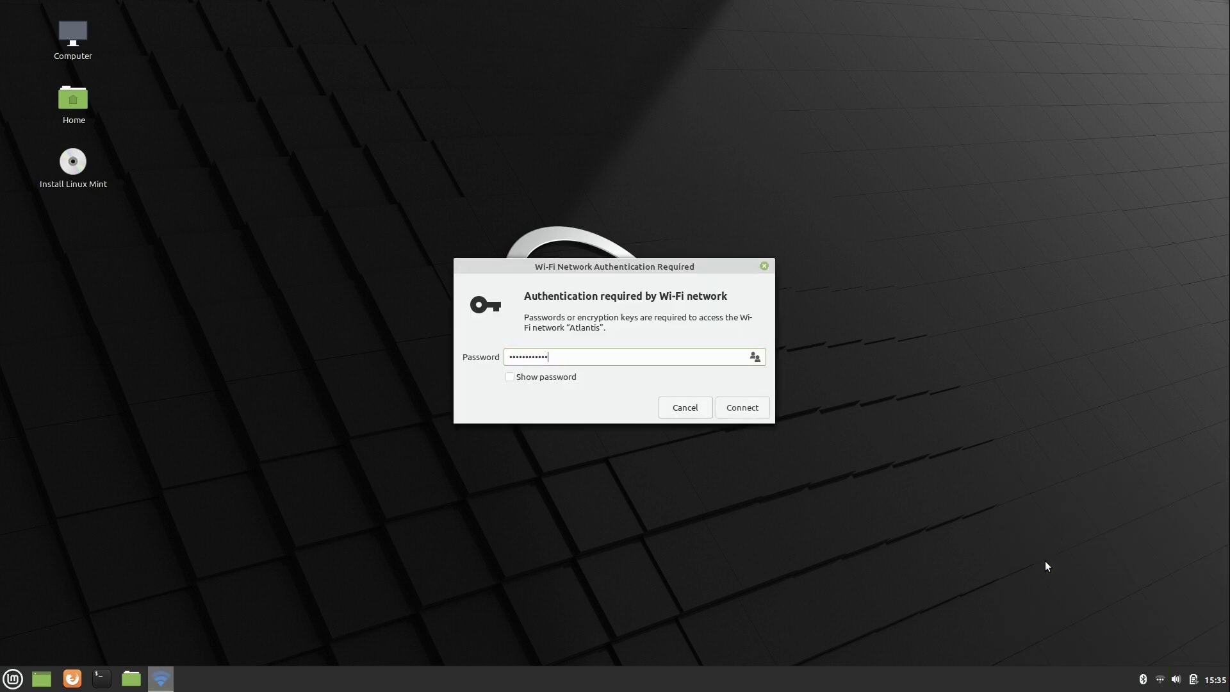
pyautogui.press('Return')
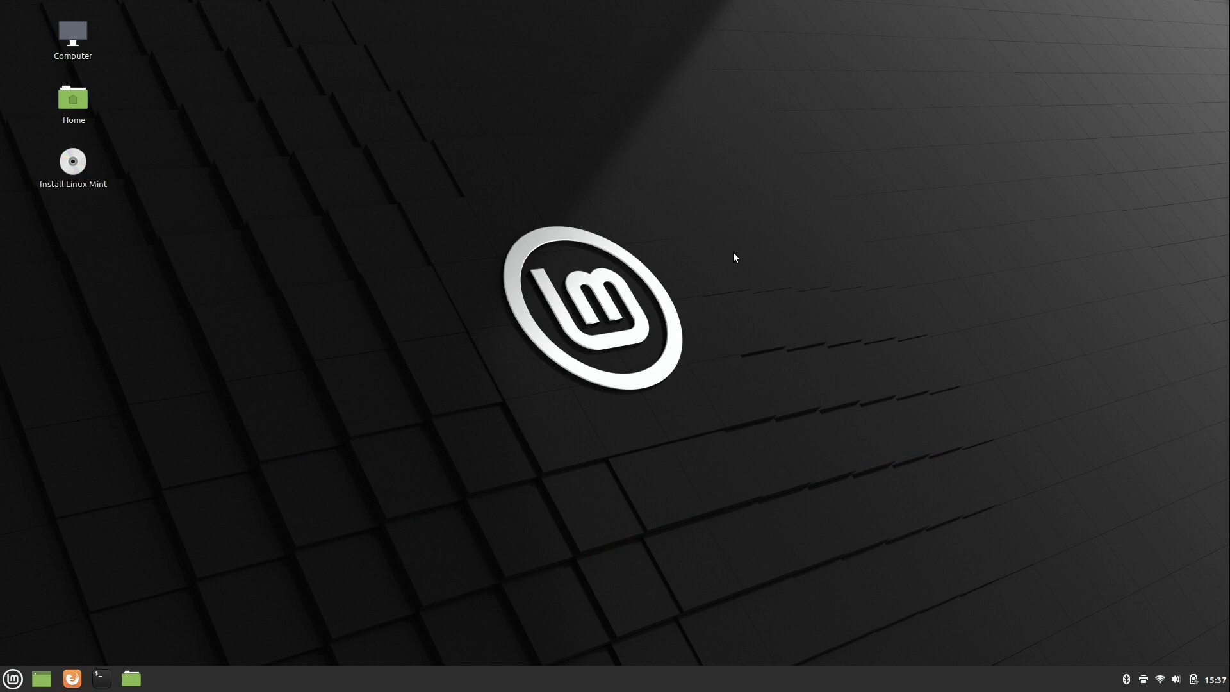
pyautogui.click(72, 679)
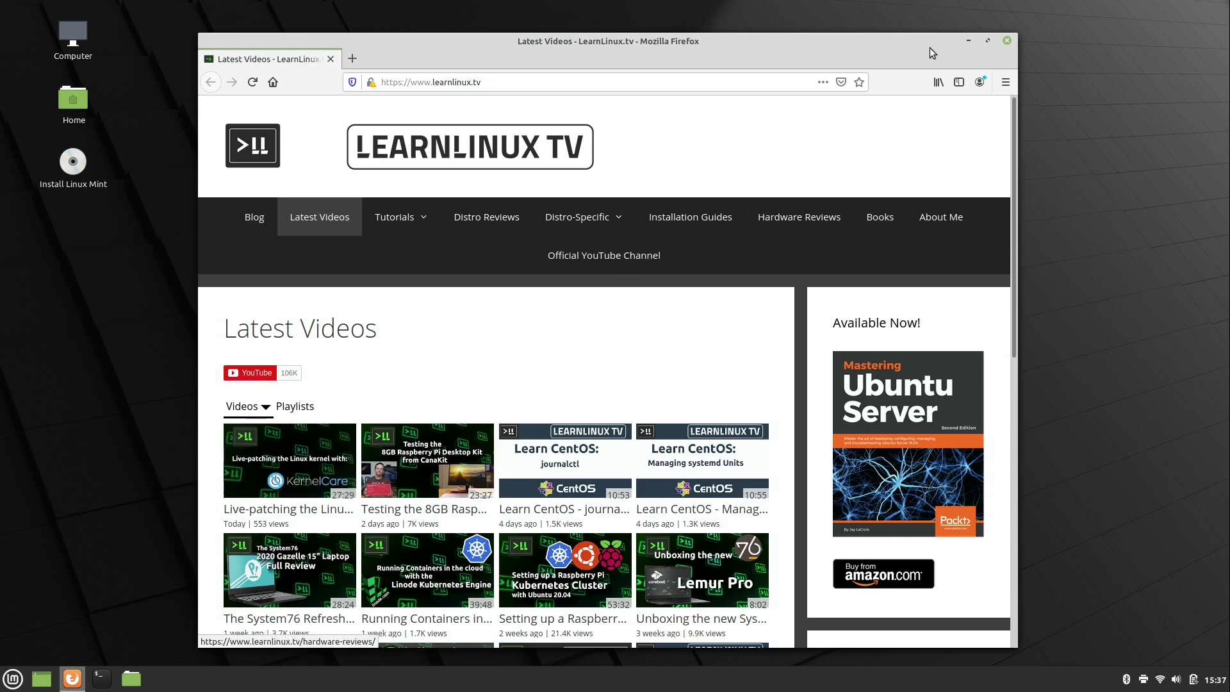
# Step: Close the browser and launch the Install Linux Mint icon on the desktop
pyautogui.click(1007, 41)
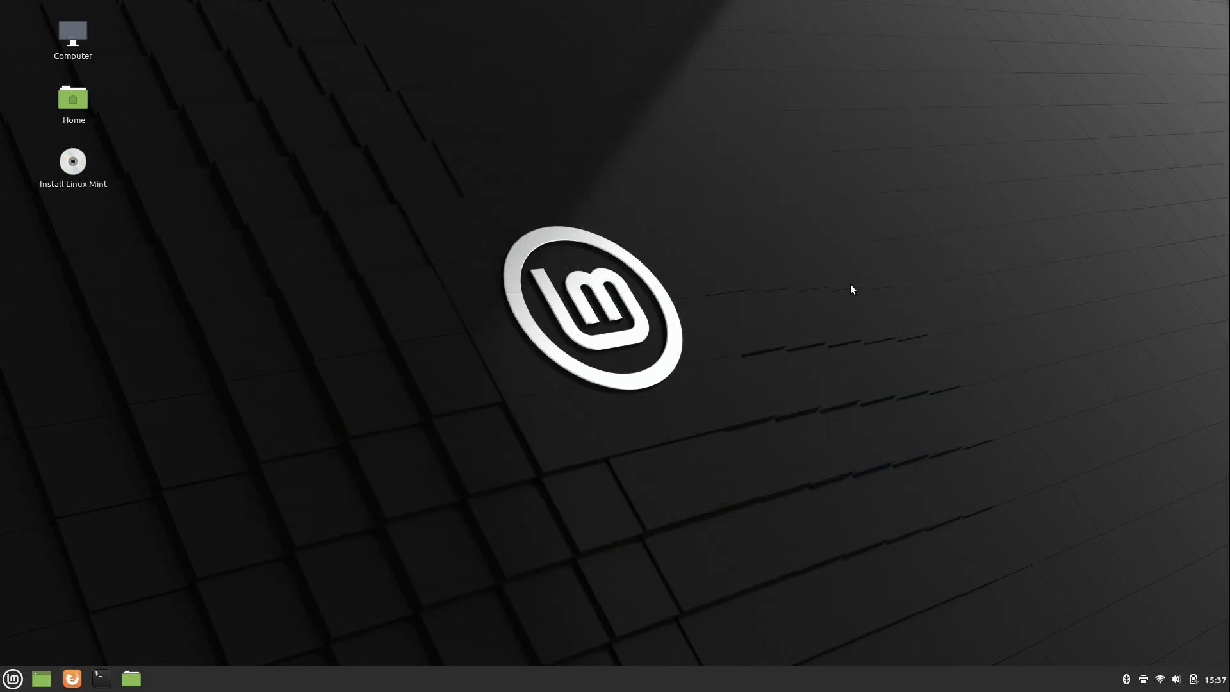
pyautogui.doubleClick(79, 163)
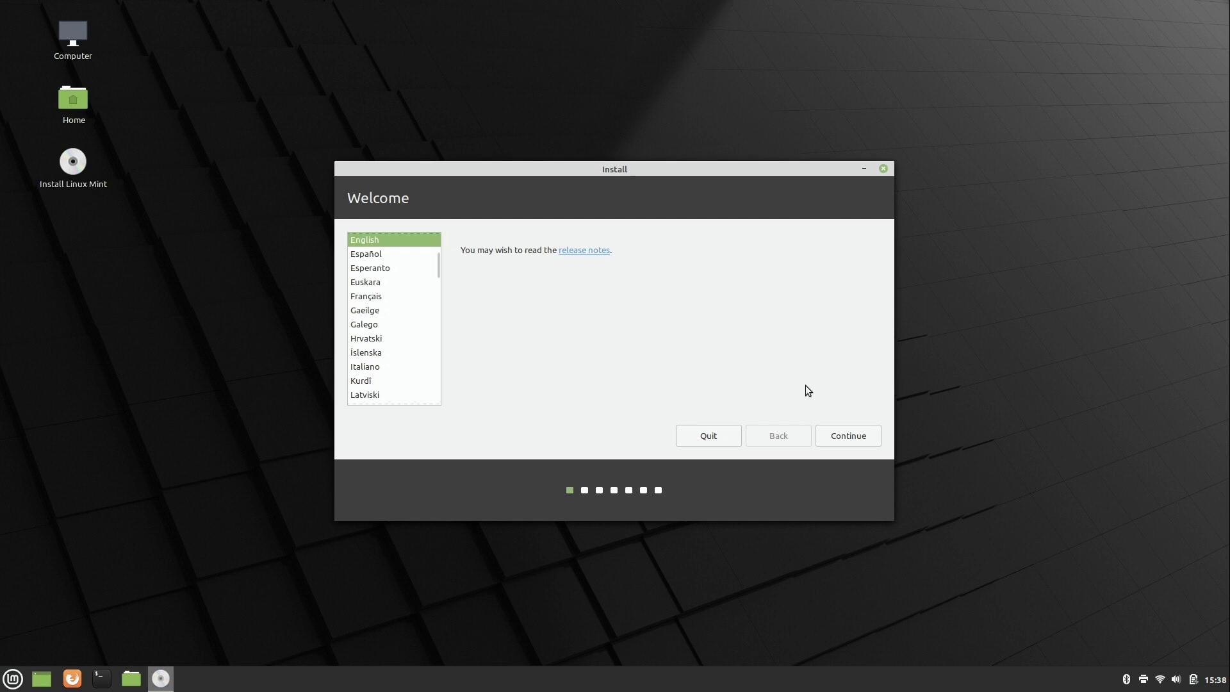
# Step: Keep English, then type 'test' in the keyboard test box to check the English (US) layout
pyautogui.click(859, 439)
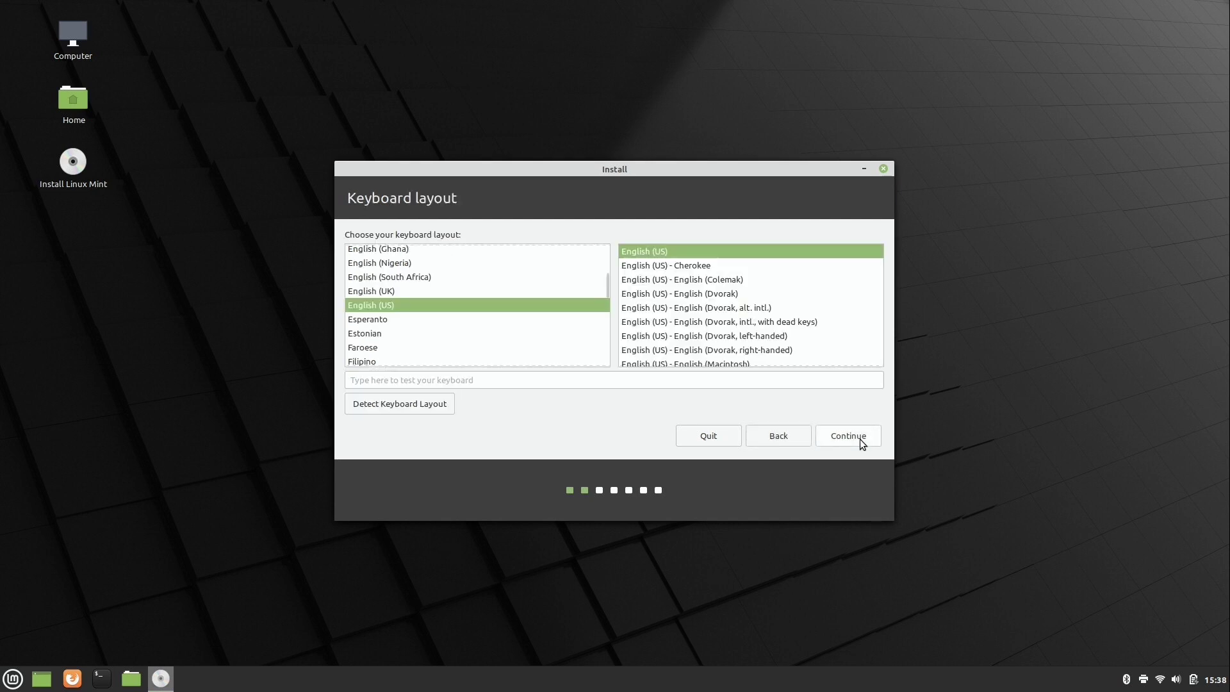
pyautogui.click(844, 379)
pyautogui.write('test')
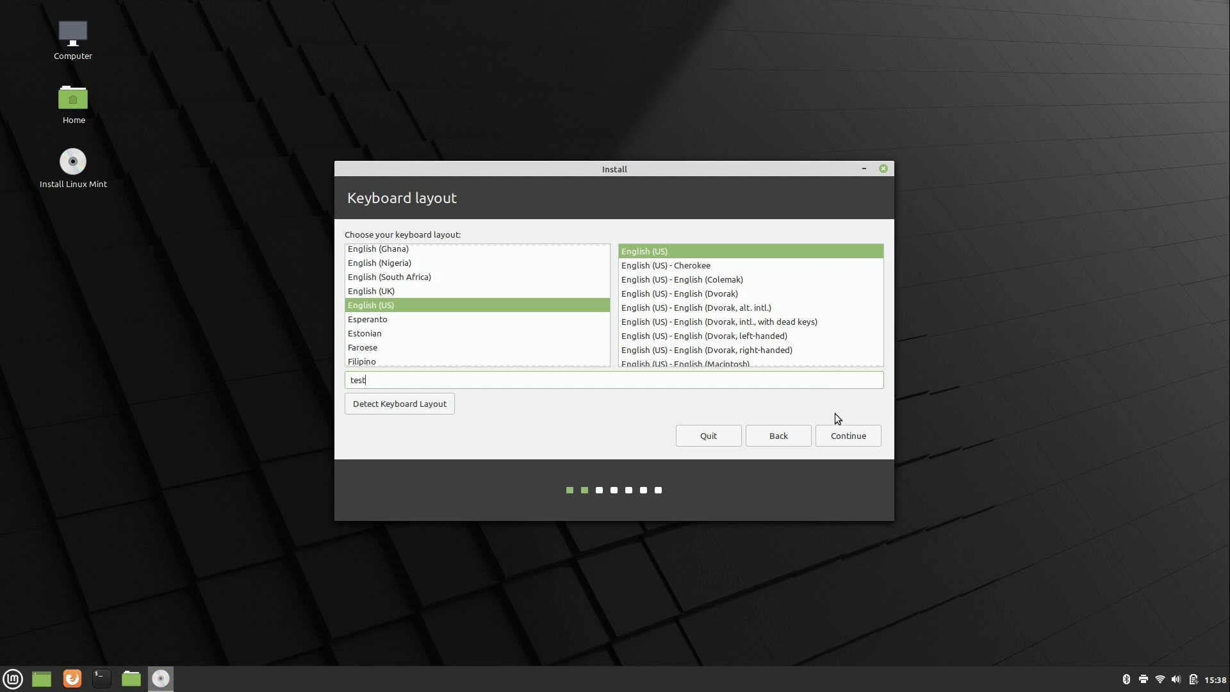
# Step: Accept the English (US) layout and tick 'Install multimedia codecs'
pyautogui.click(847, 443)
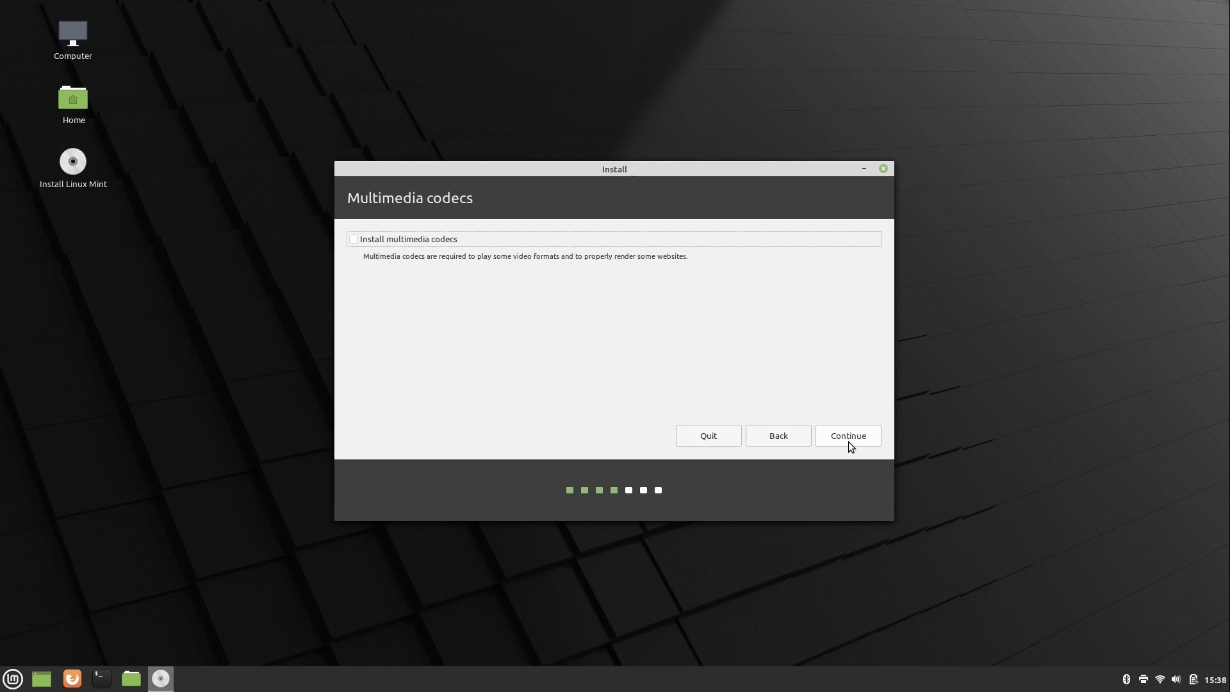
pyautogui.click(405, 241)
# Step: Accept the codec choice and select 'Install Linux Mint alongside Windows Boot Manager' as the installation type
pyautogui.click(849, 436)
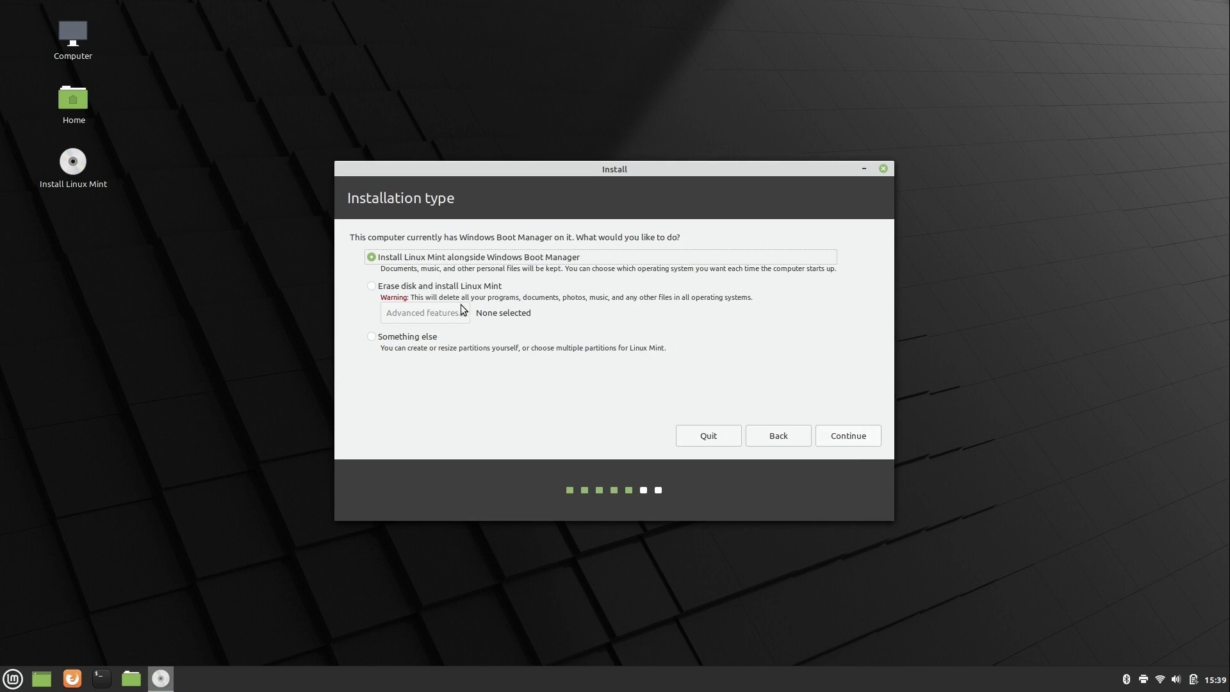
pyautogui.click(410, 287)
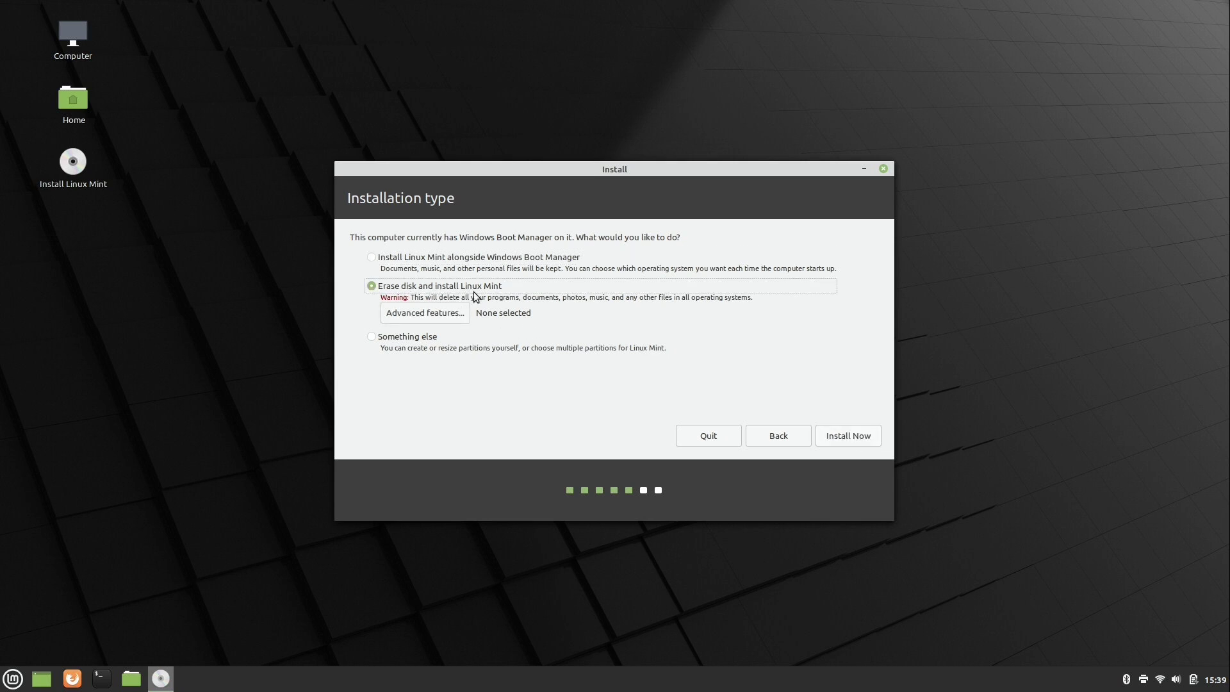
pyautogui.click(371, 257)
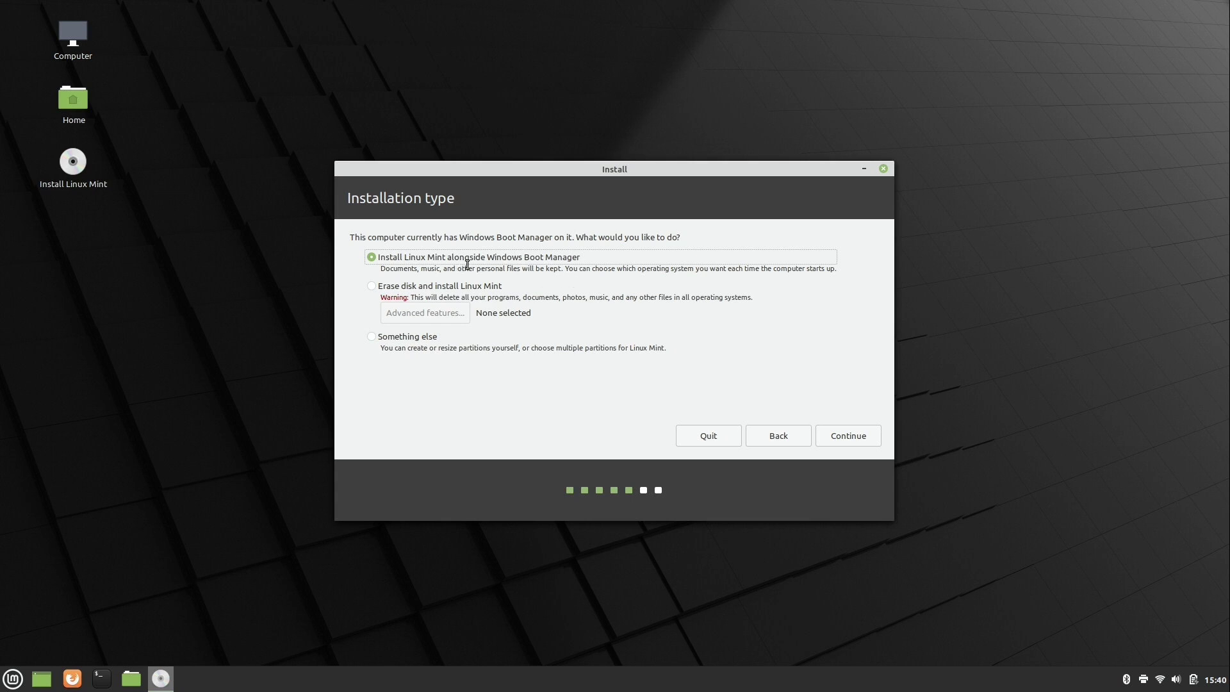
# Step: Resize the split to 257.0 GB for Linux Mint and 242.4 GB for Windows, then Install Now
pyautogui.click(835, 435)
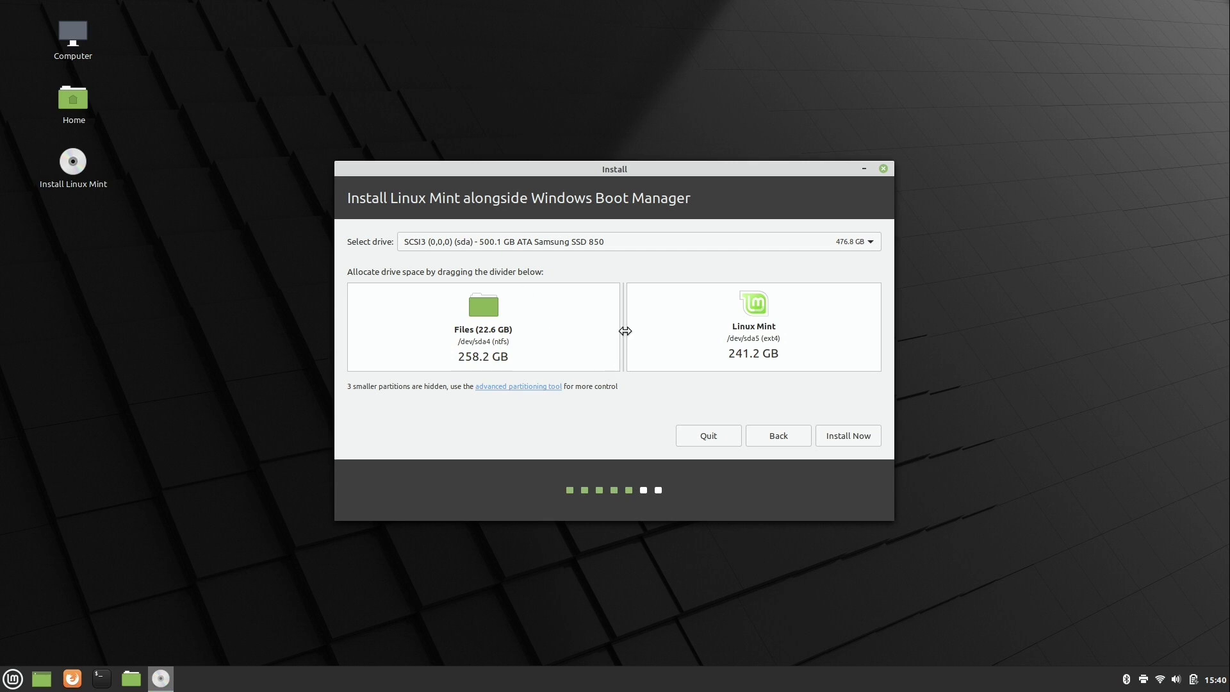
pyautogui.moveTo(625, 330)
pyautogui.mouseDown()
pyautogui.moveTo(380, 323)
pyautogui.moveTo(771, 325)
pyautogui.moveTo(587, 329)
pyautogui.moveTo(609, 333)
pyautogui.mouseUp()
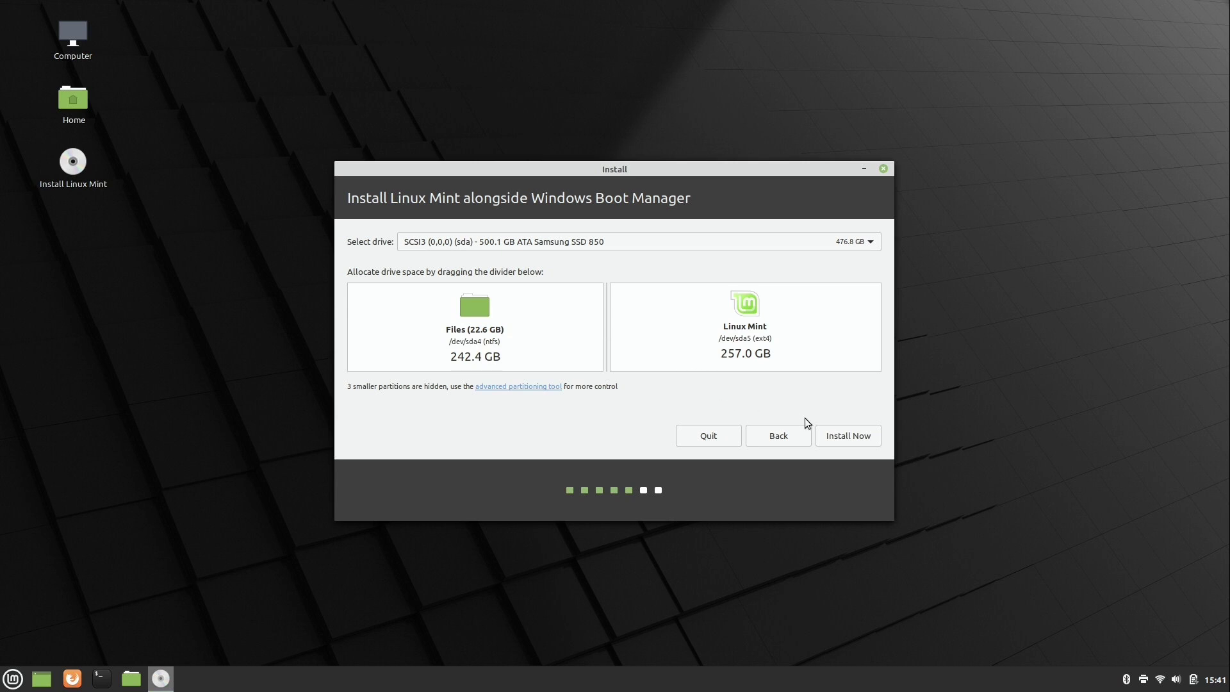
pyautogui.click(848, 437)
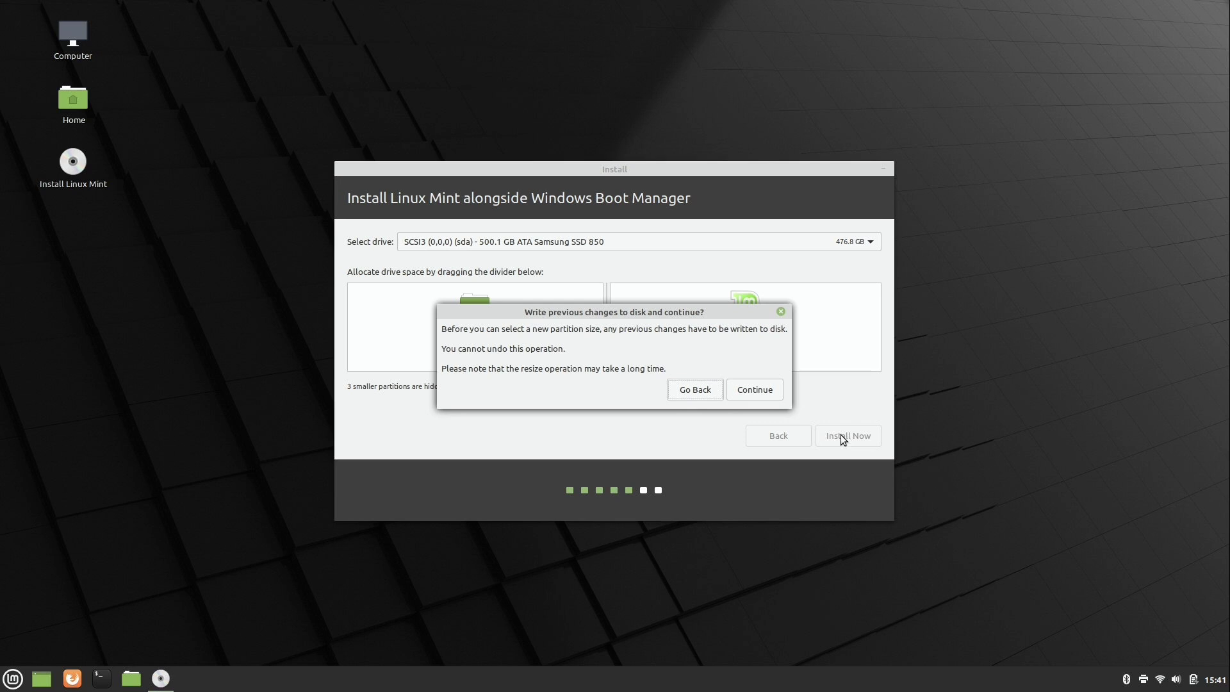
# Step: Confirm both prompts to write the partition changes to disk
pyautogui.click(756, 391)
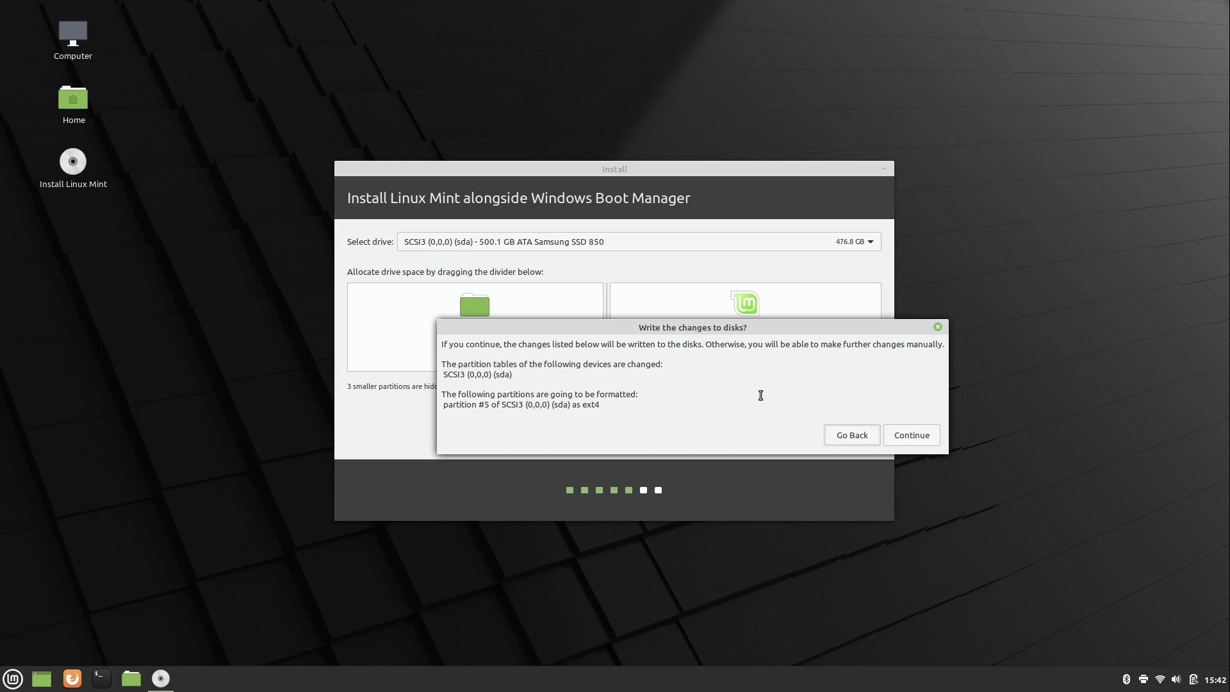
pyautogui.click(913, 439)
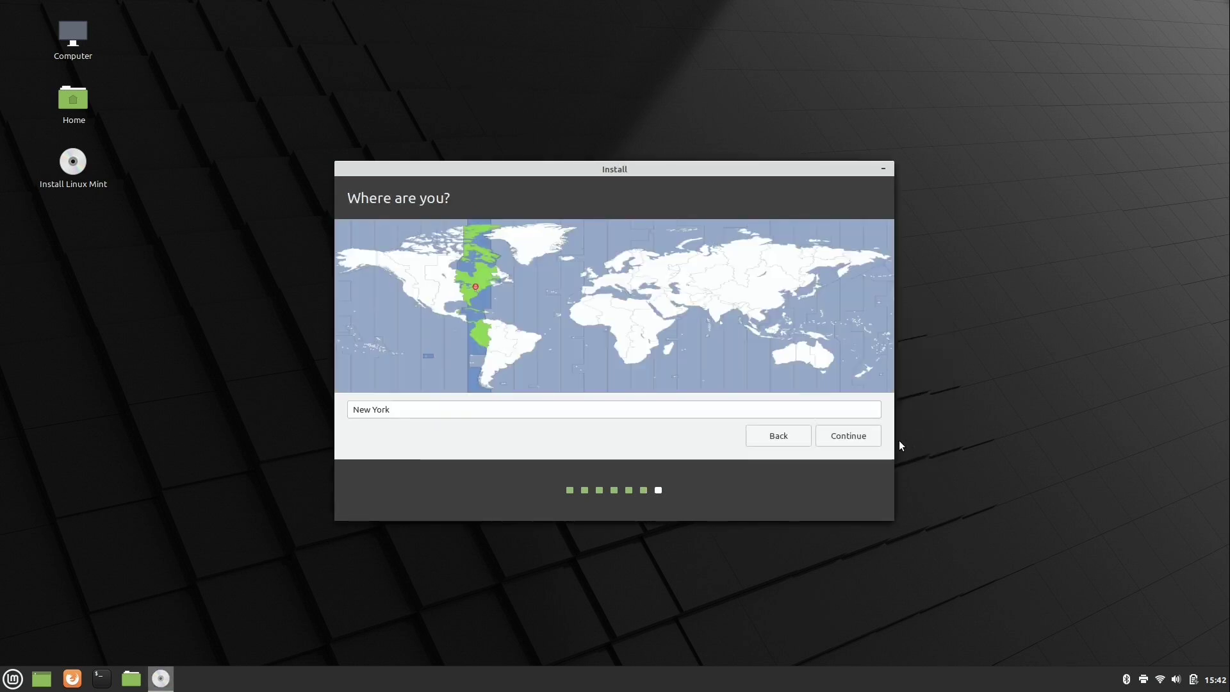
# Step: Pick Detroit on the world map as the location and timezone, then continue
pyautogui.click(468, 288)
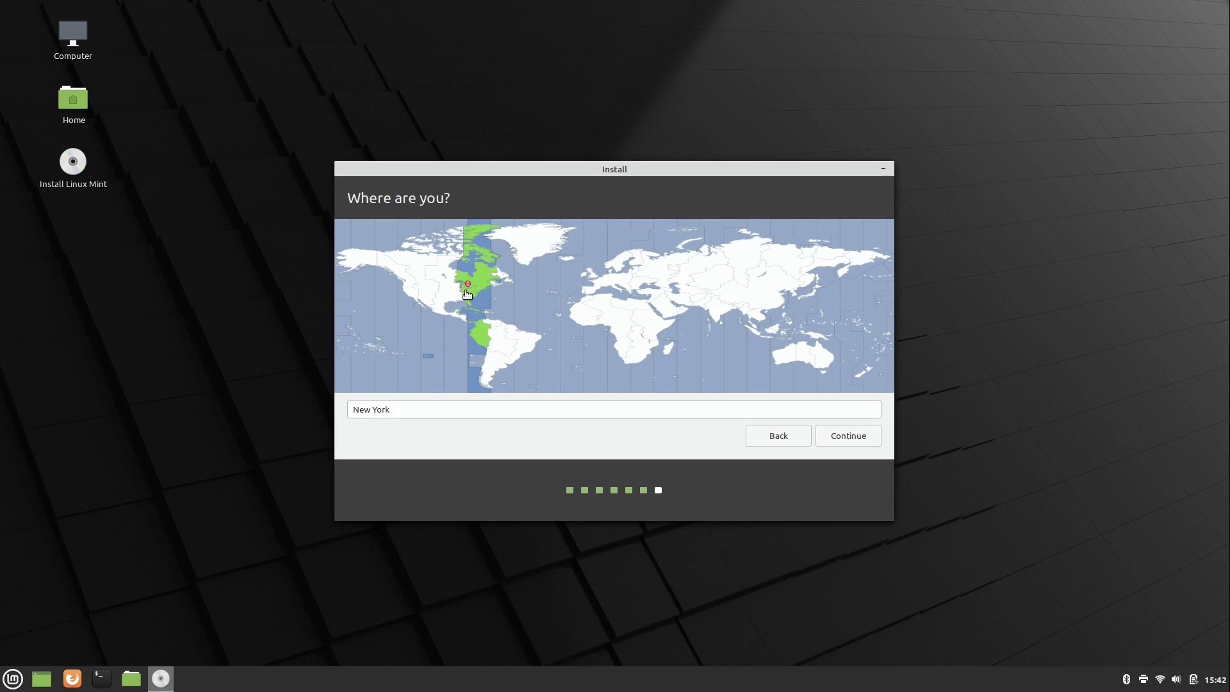
pyautogui.click(465, 286)
pyautogui.click(841, 440)
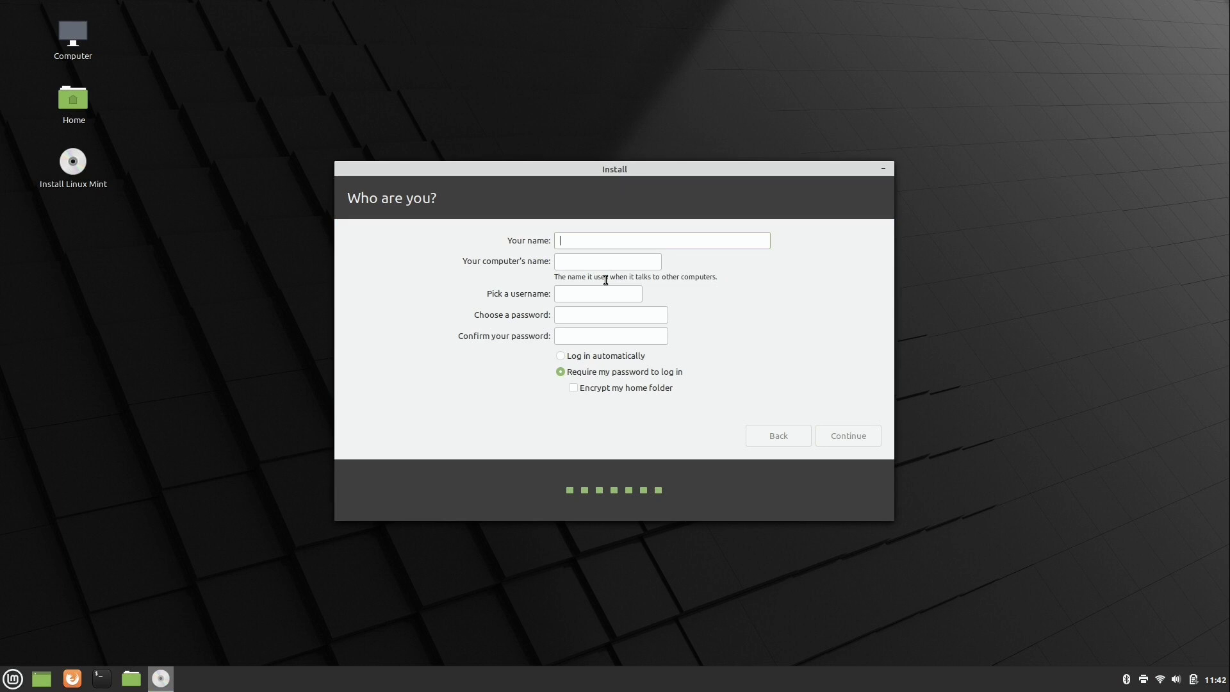
# Step: Enter the user's name, computer name 'lemur' and the account password, then let installation finish
pyautogui.write('Jay')
pyautogui.press('Tab')
pyautogui.write('lemur')
pyautogui.press('Tab')
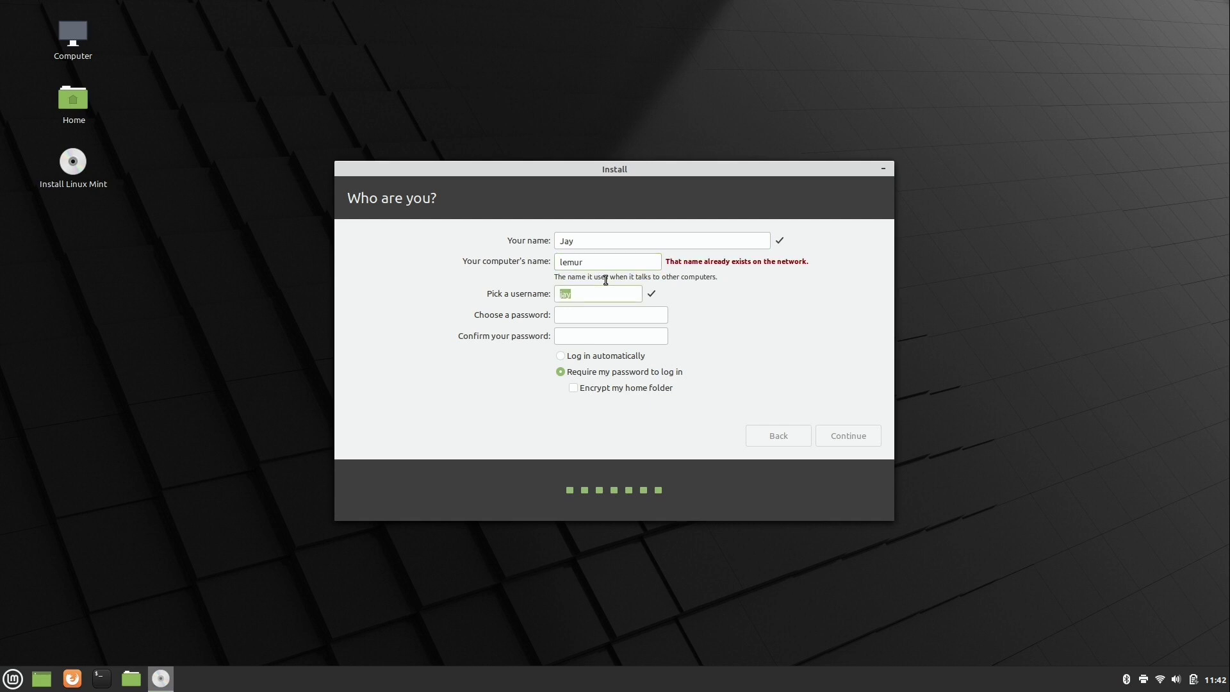
pyautogui.write('**********')
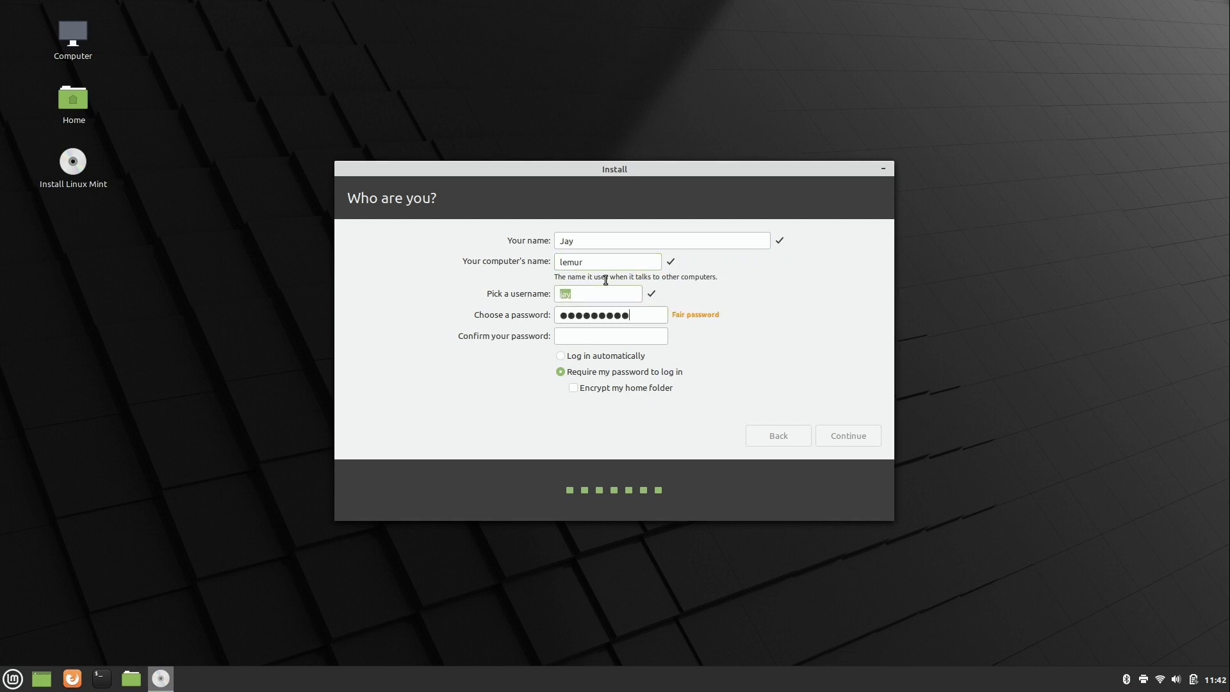
pyautogui.write('**********')
pyautogui.click(860, 435)
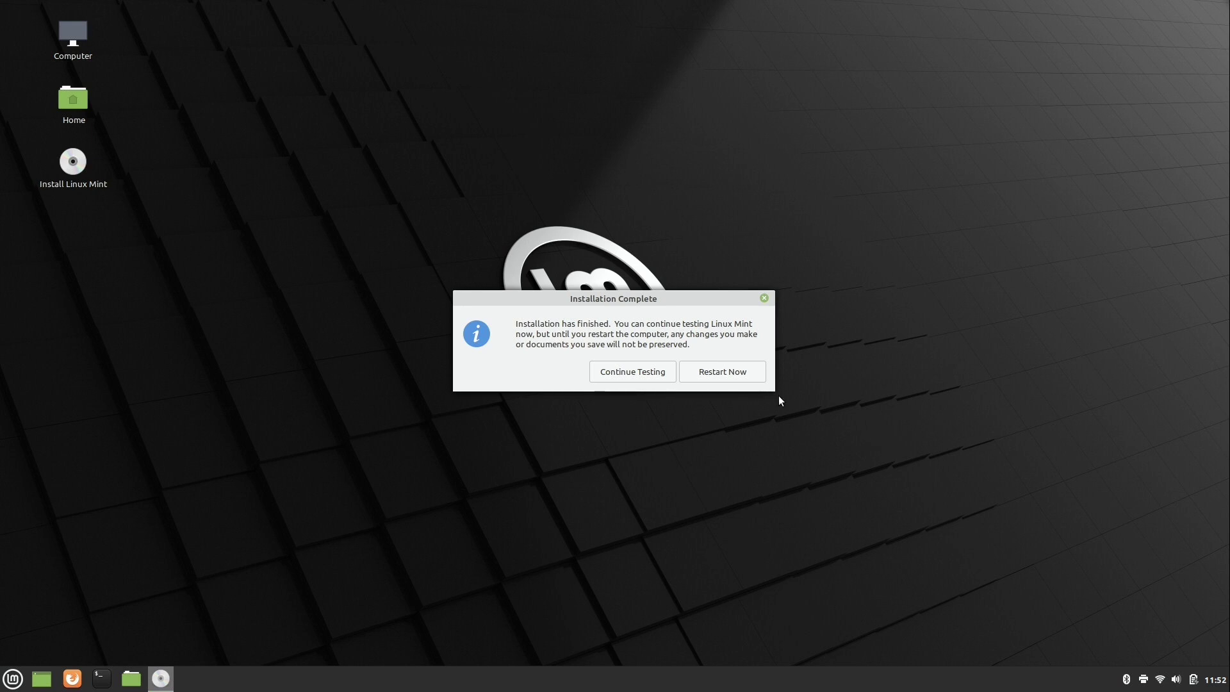
# Step: Restart Now so GRUB boots the new Linux Mint 20 Cinnamon to its login screen
pyautogui.click(747, 374)
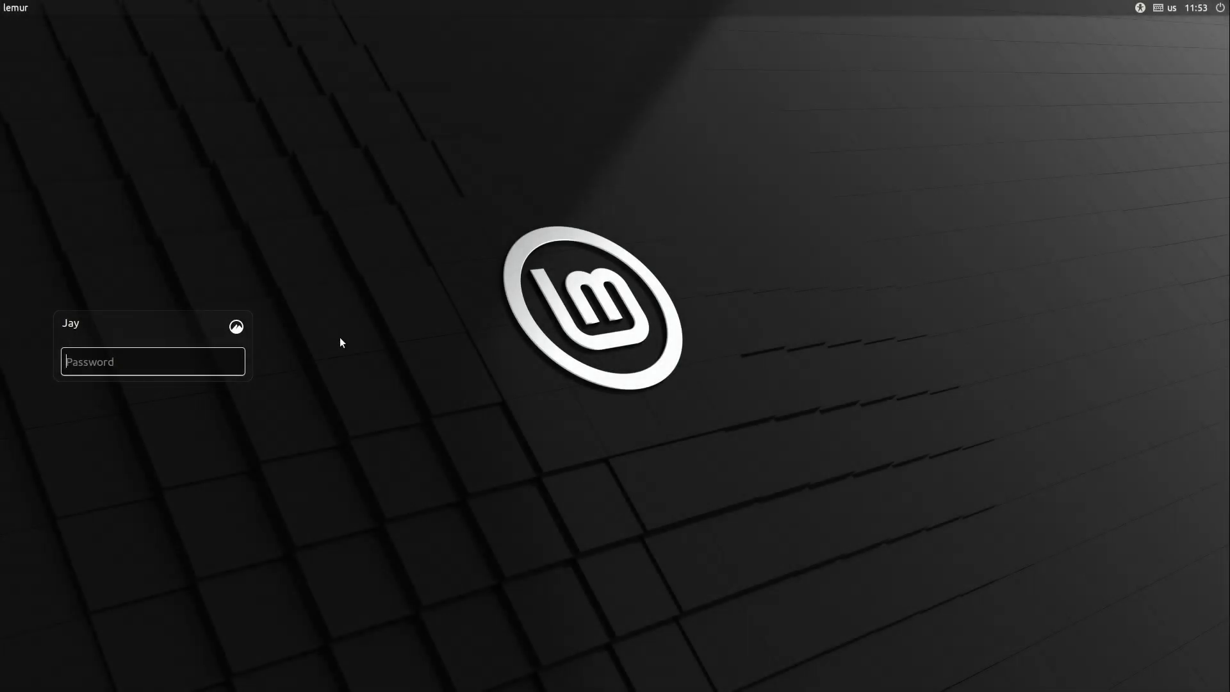
# Step: Log in with the account password, close the Welcome window, and restart from the Menu's Quit options
pyautogui.write('•••••••')
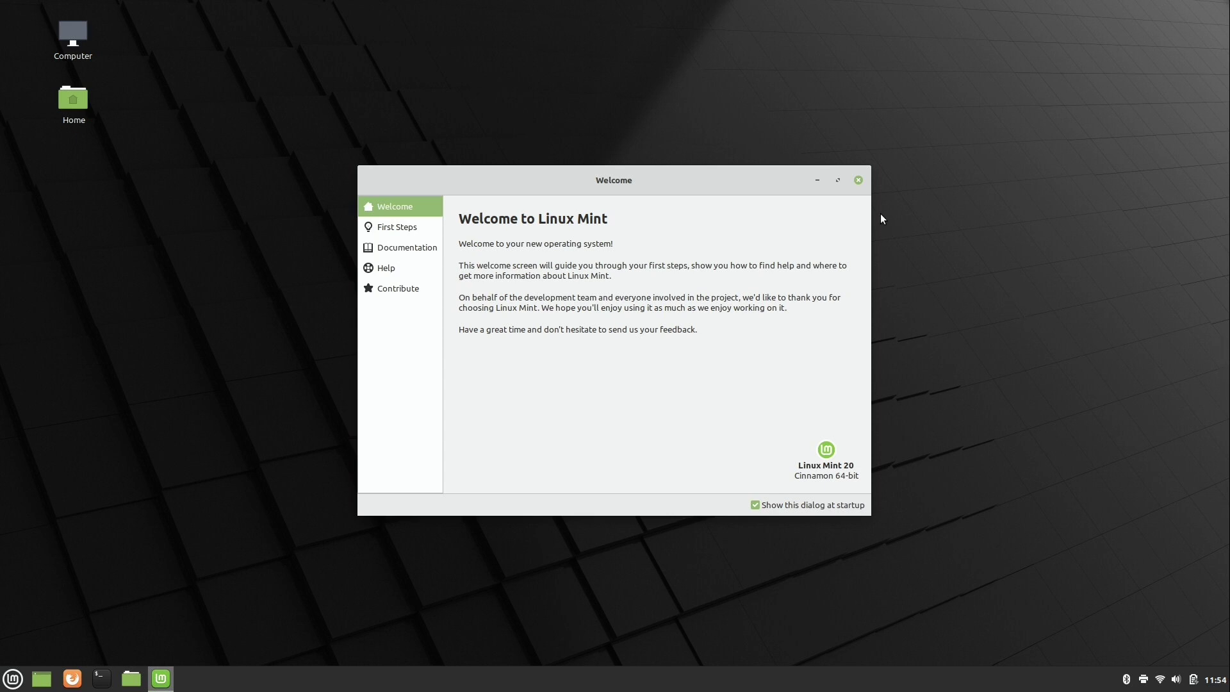
pyautogui.click(858, 180)
pyautogui.click(12, 678)
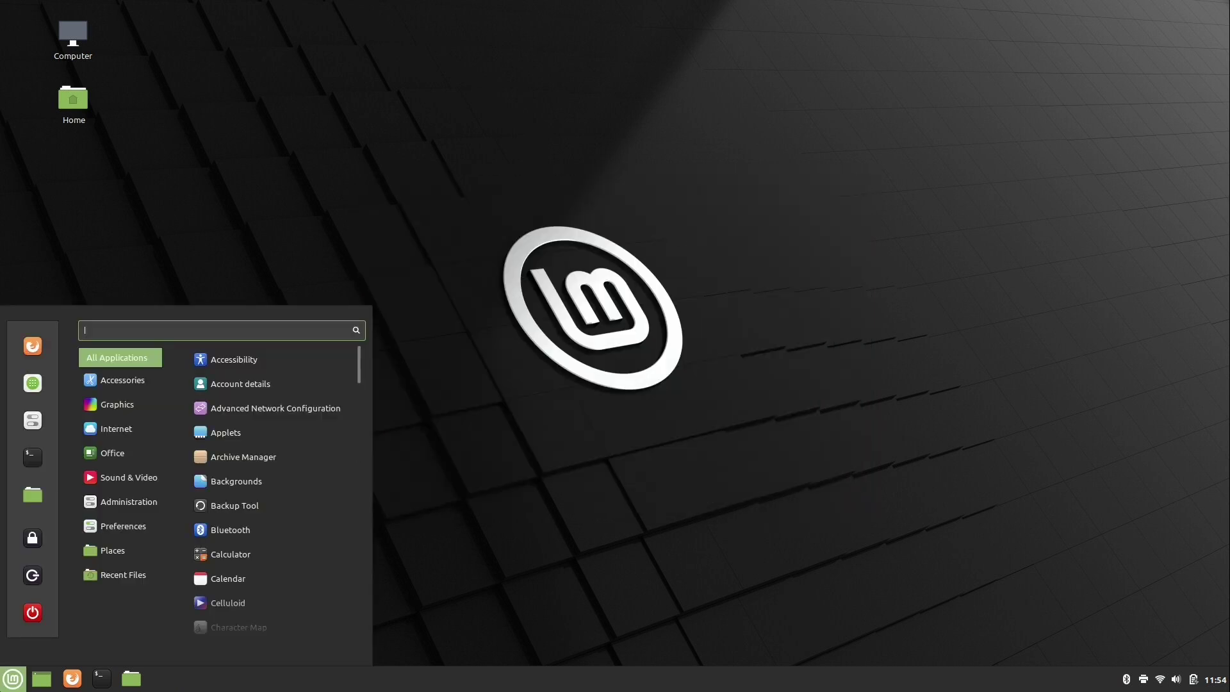
pyautogui.click(25, 626)
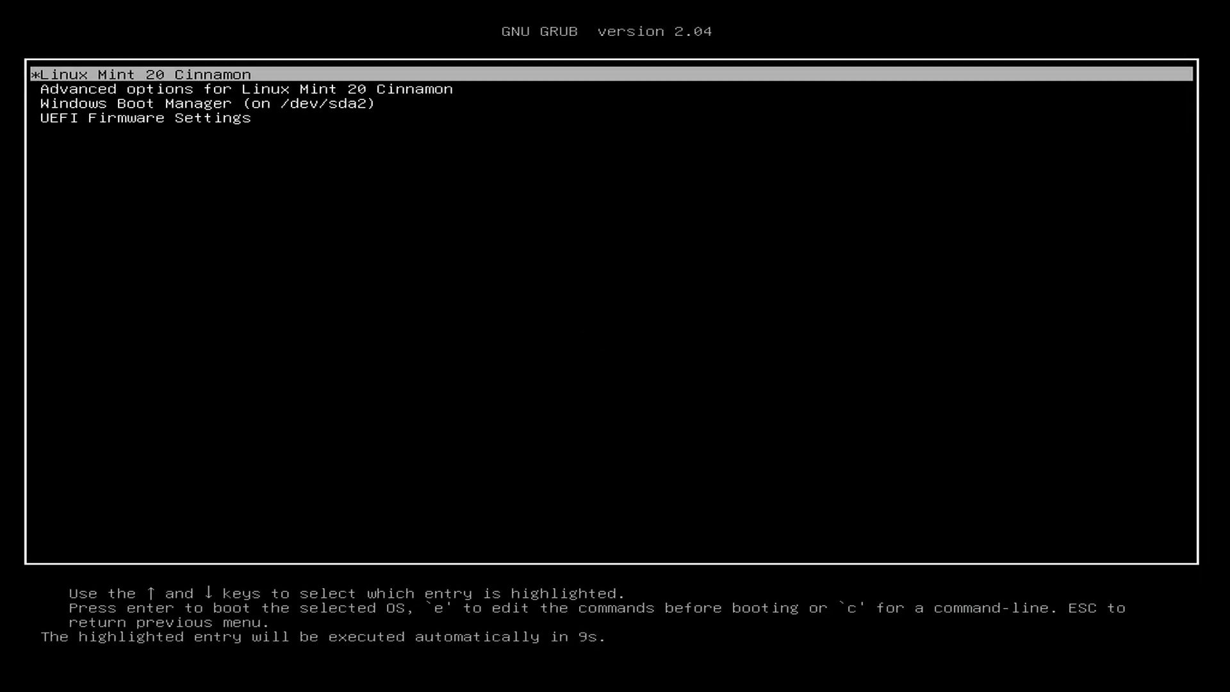
# Step: Highlight Windows Boot Manager in the GRUB menu to boot Windows
pyautogui.press('Down')
pyautogui.press('Down')
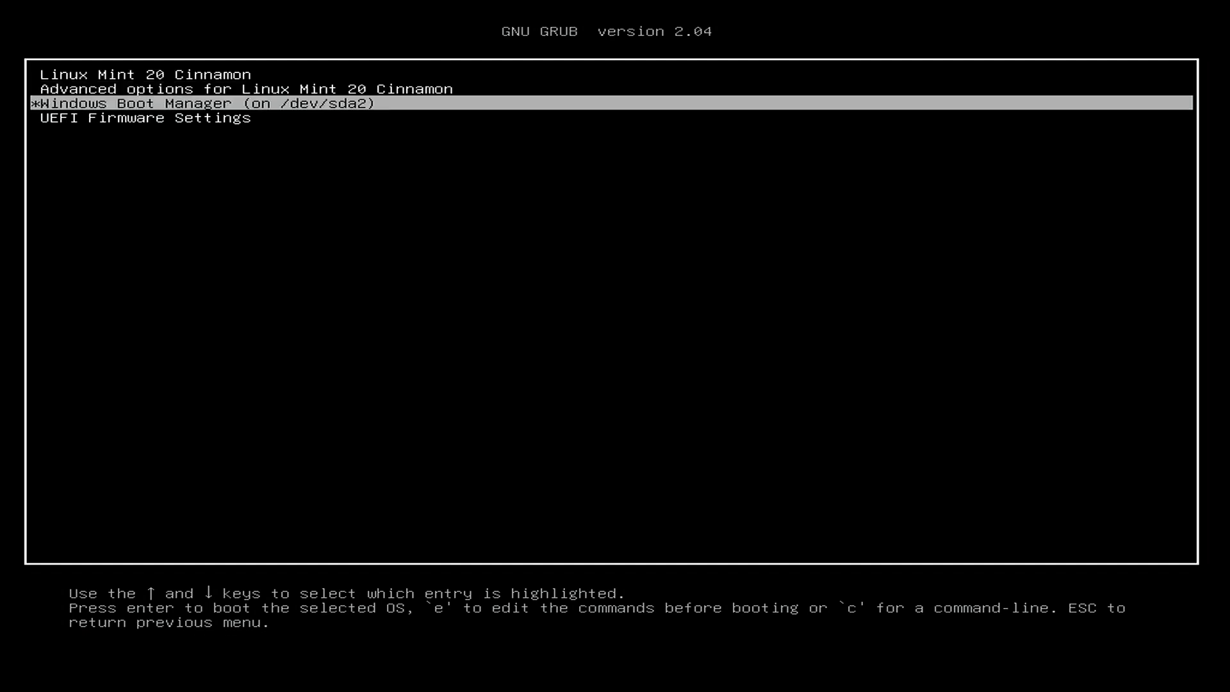